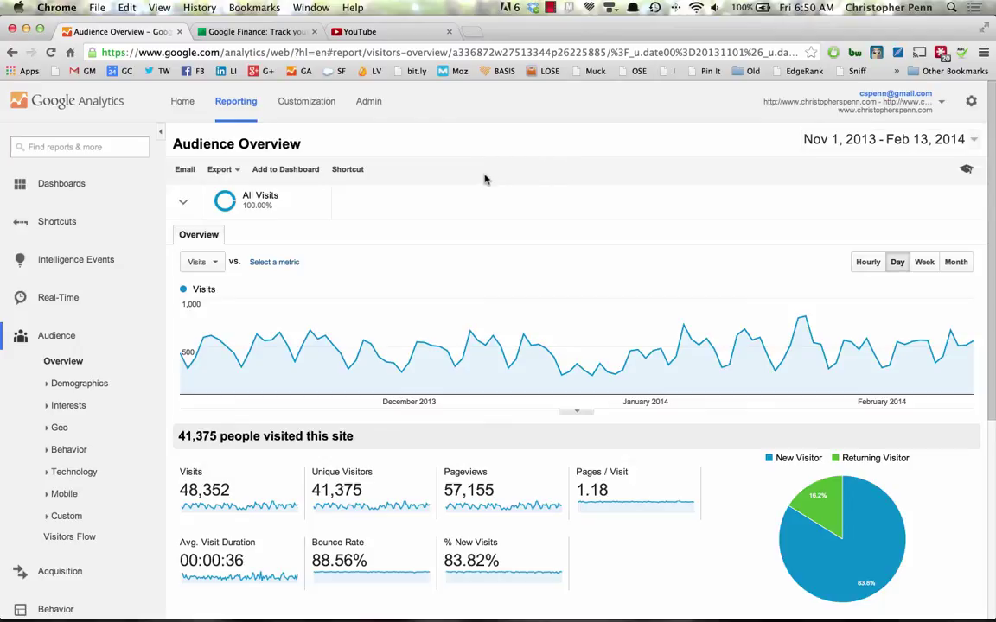
# - Create a new custom report titled 'Best Times for LinkedIn'
pyautogui.click(297, 106)
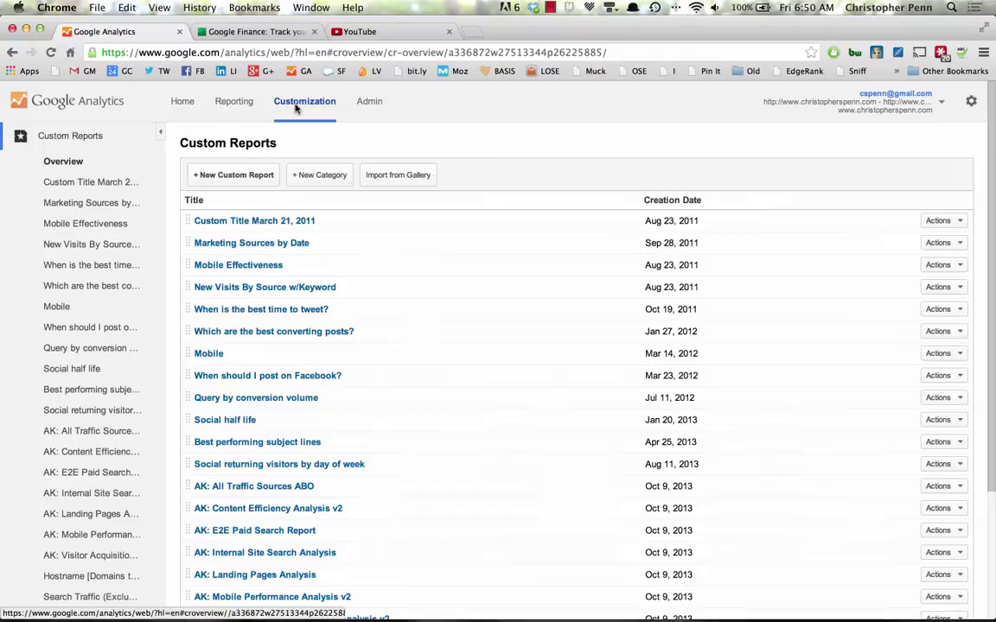
pyautogui.click(242, 176)
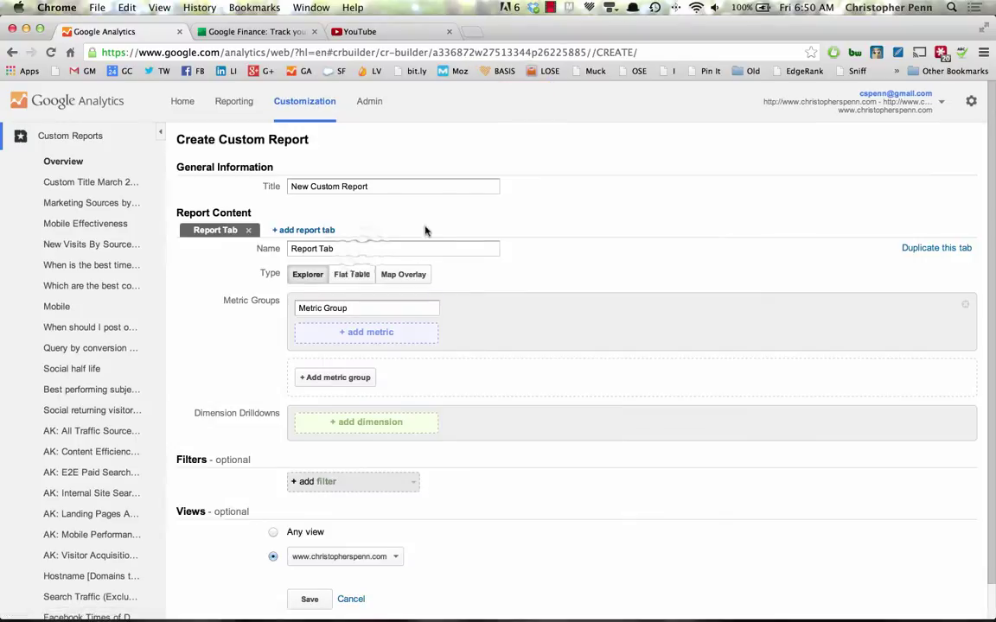
pyautogui.tripleClick(354, 249)
pyautogui.tripleClick(378, 187)
pyautogui.write('B')
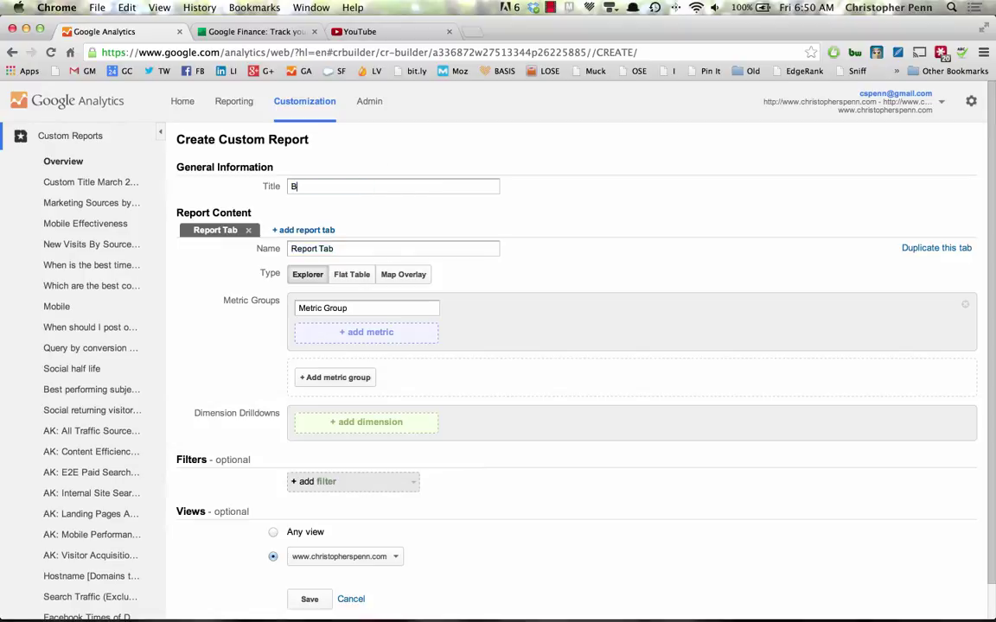
pyautogui.write('est Times for LinkedIN')
pyautogui.press('BackSpace')
pyautogui.write('n')
# - Add Unique Visitors as the report's metric
pyautogui.click(379, 337)
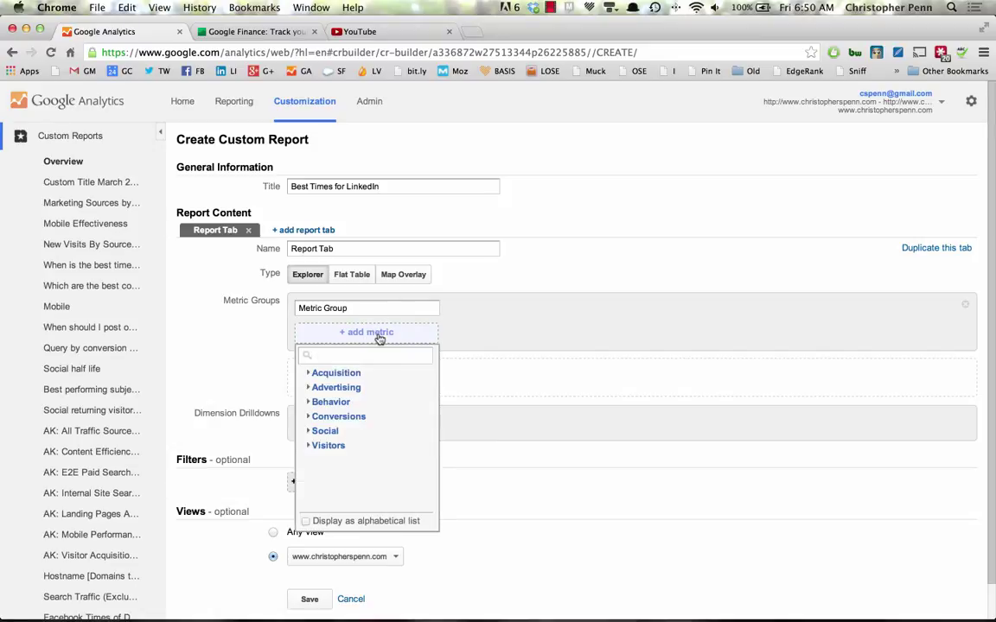
pyautogui.write('Uniqu')
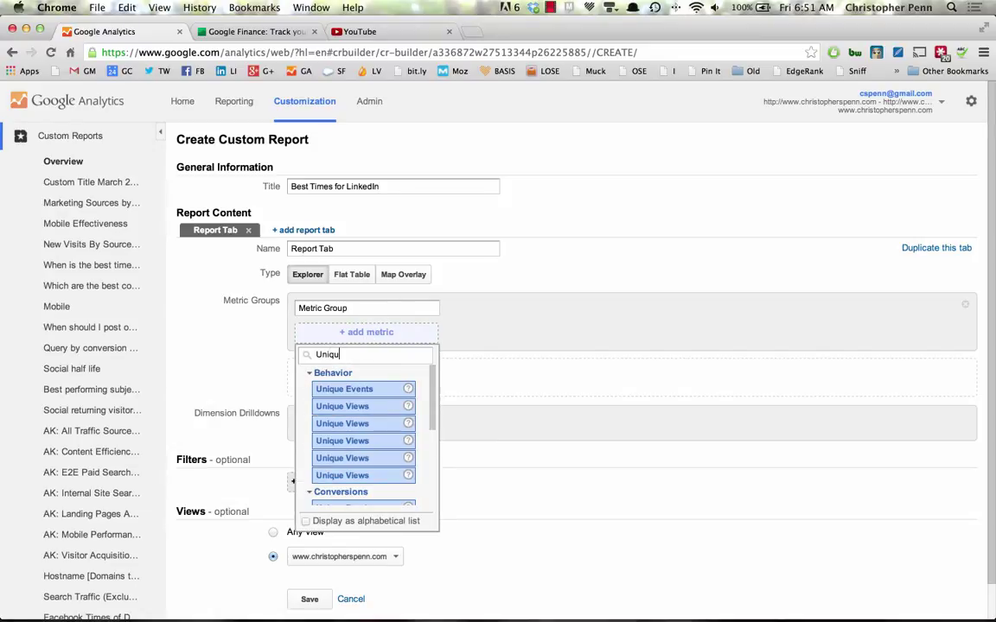
pyautogui.scroll(-2, 357, 405)
pyautogui.scroll(-4, 357, 404)
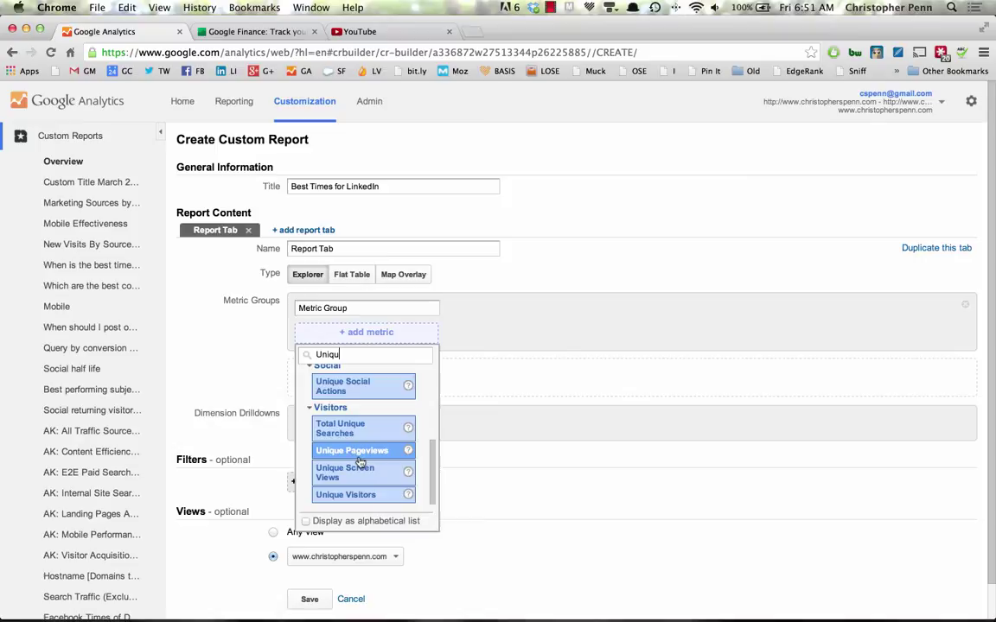
pyautogui.click(359, 492)
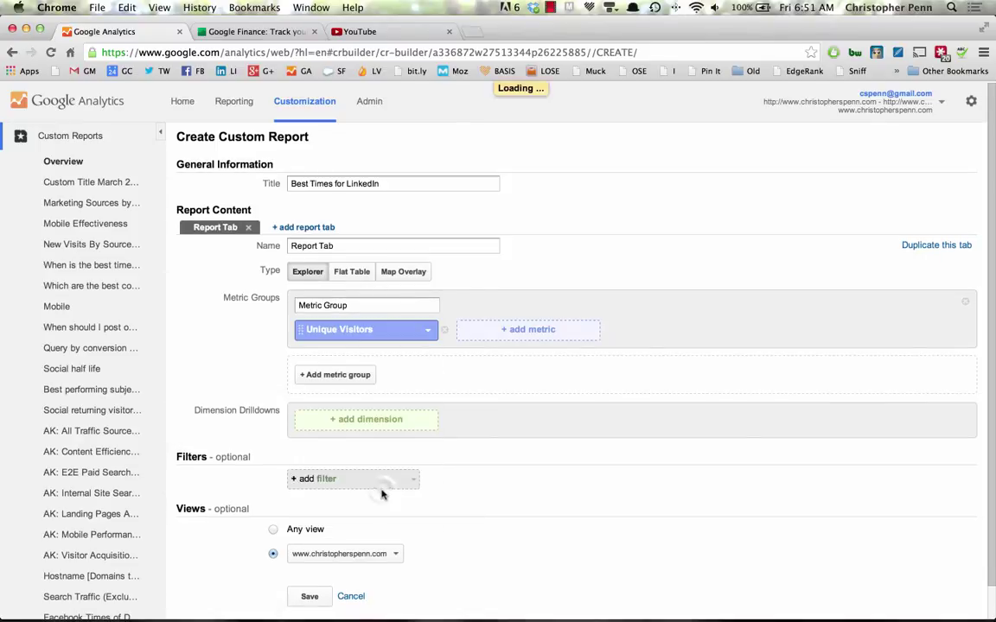
# - Begin searching the dimension list for a time-based breakdown
pyautogui.click(338, 418)
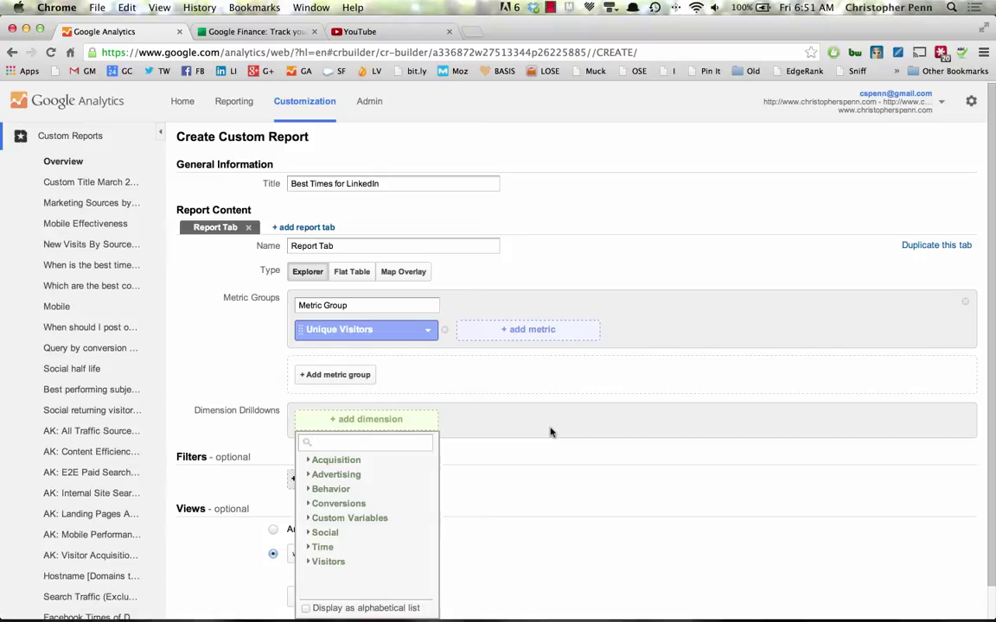
pyautogui.write('tim')
pyautogui.press('BackSpace')
pyautogui.press('BackSpace')
pyautogui.press('BackSpace')
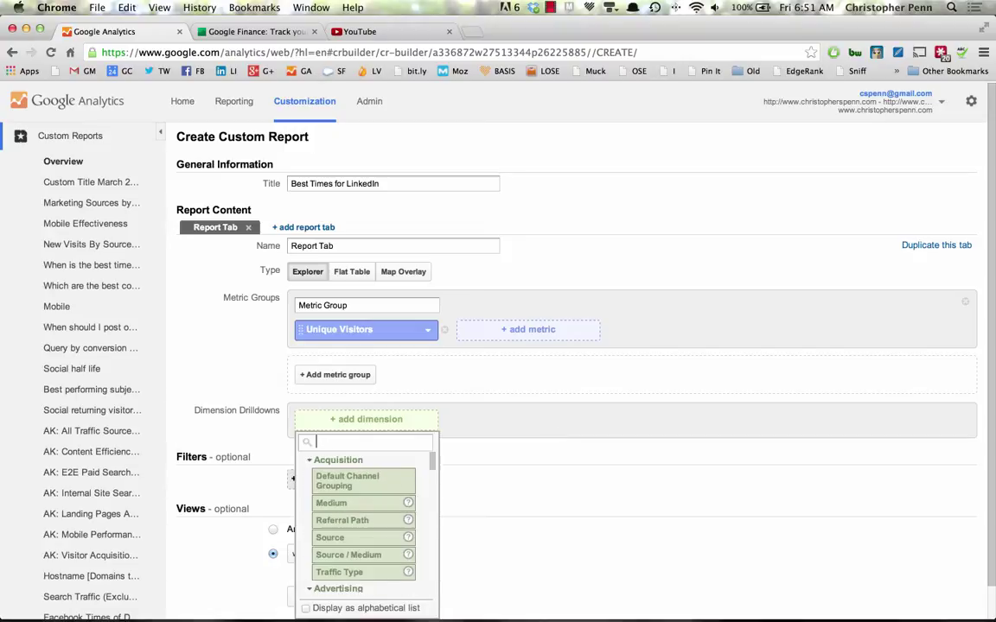
# - Set Hour as the report's drilldown dimension
pyautogui.write('hour')
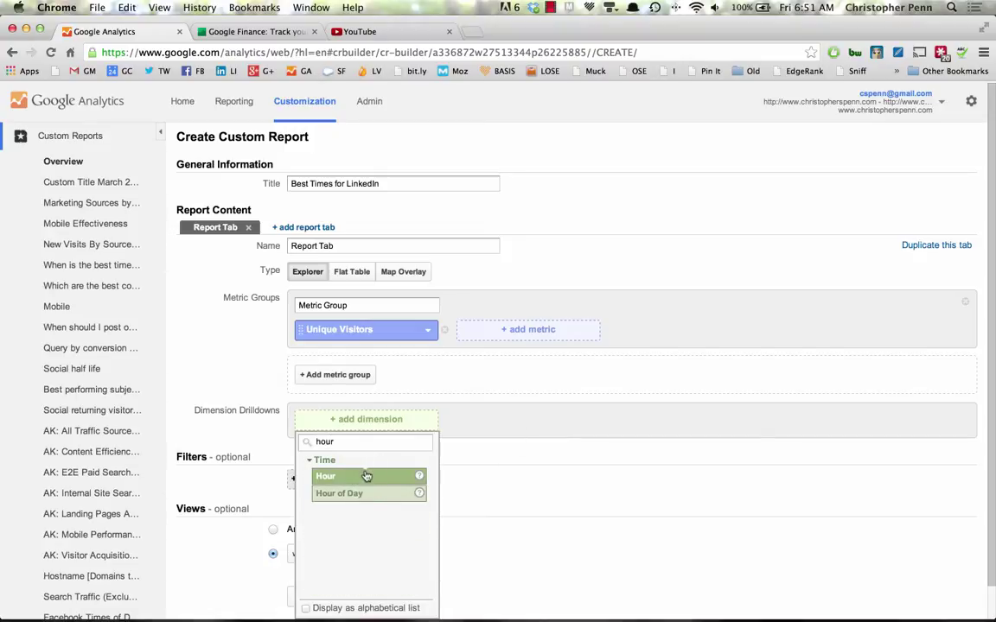
pyautogui.click(367, 475)
pyautogui.scroll(-2, 329, 445)
# - Add a Source filter matching the regex linkedin|linkedin.com|lnkd.in
pyautogui.click(329, 448)
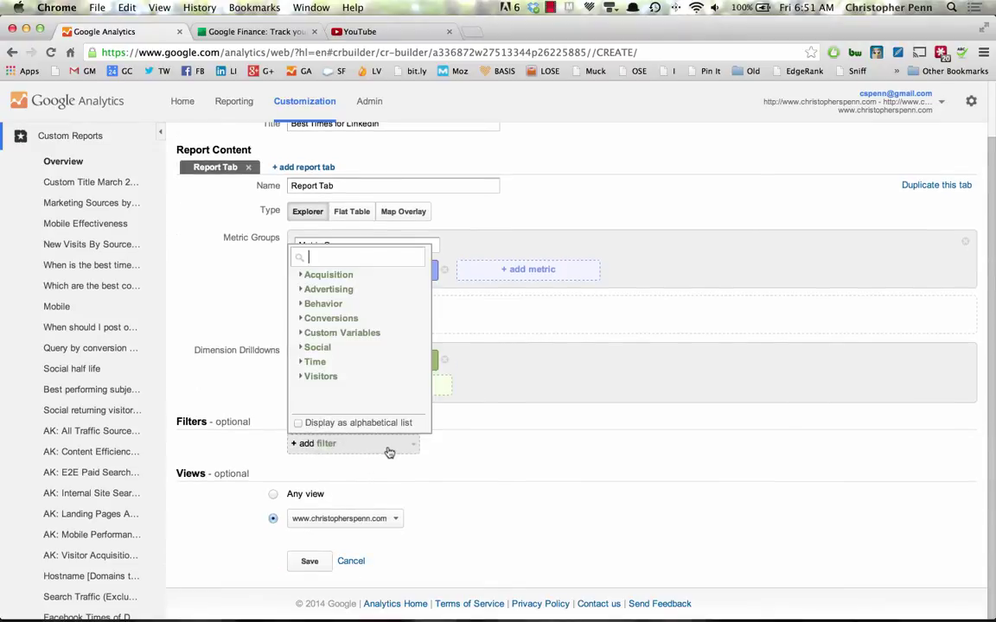
pyautogui.write('sour')
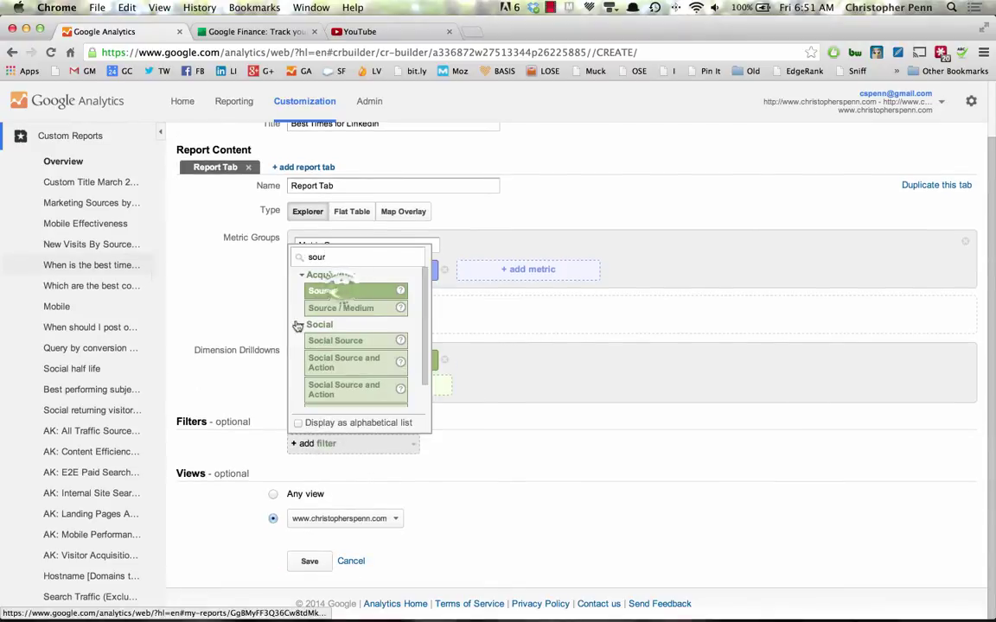
pyautogui.click(344, 290)
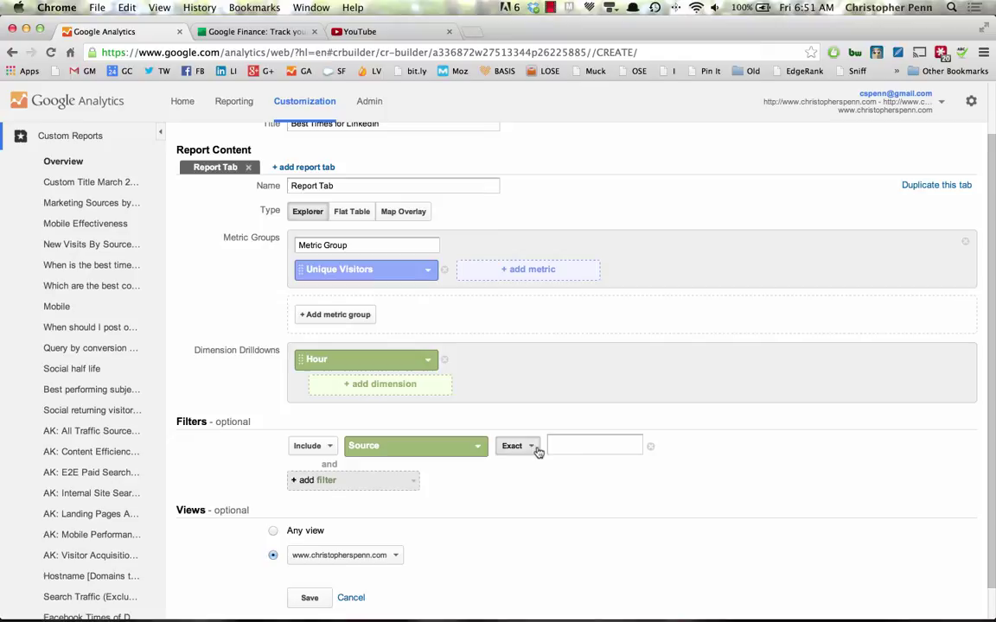
pyautogui.click(534, 448)
pyautogui.click(538, 477)
pyautogui.click(563, 448)
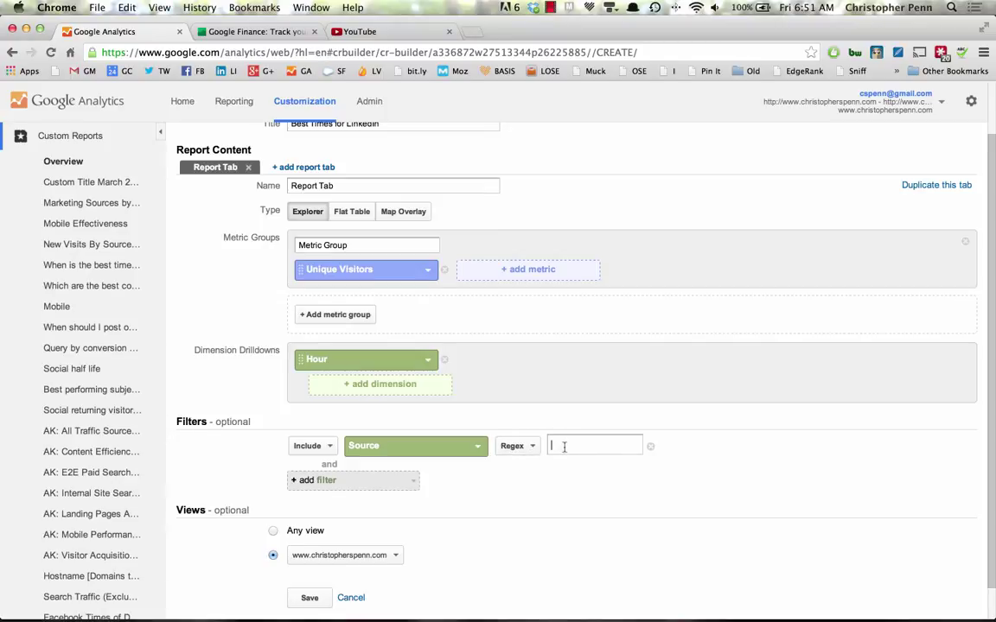
pyautogui.write('linkedin')
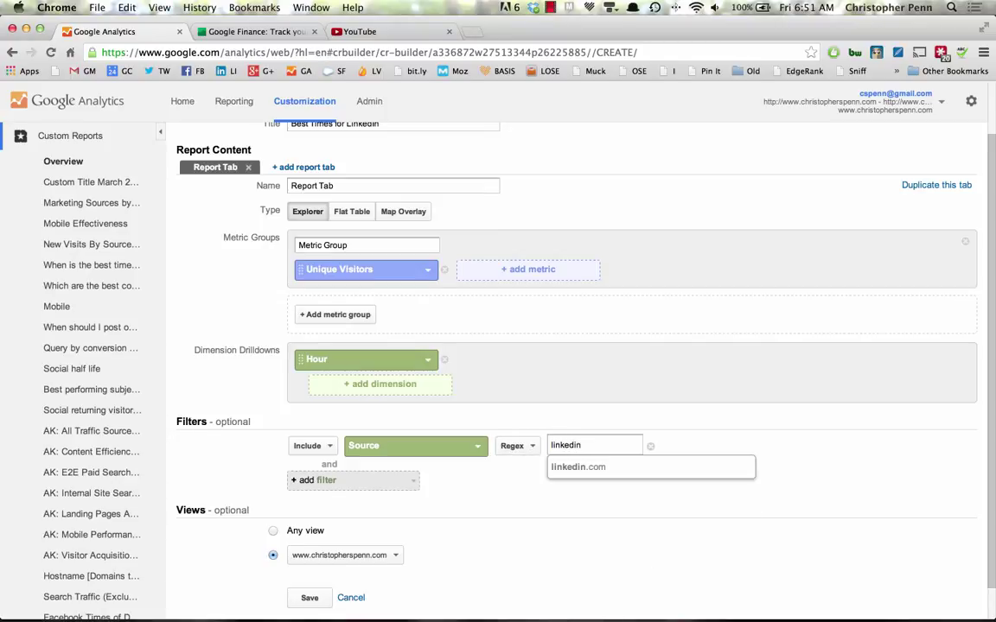
pyautogui.write('|lin')
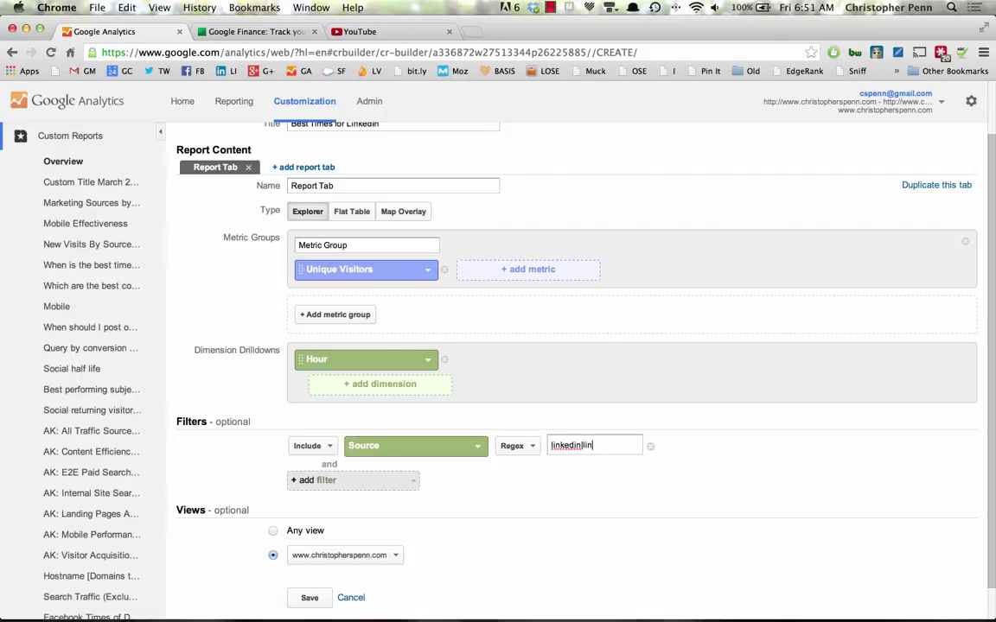
pyautogui.write('kedin.com|lnkd.in')
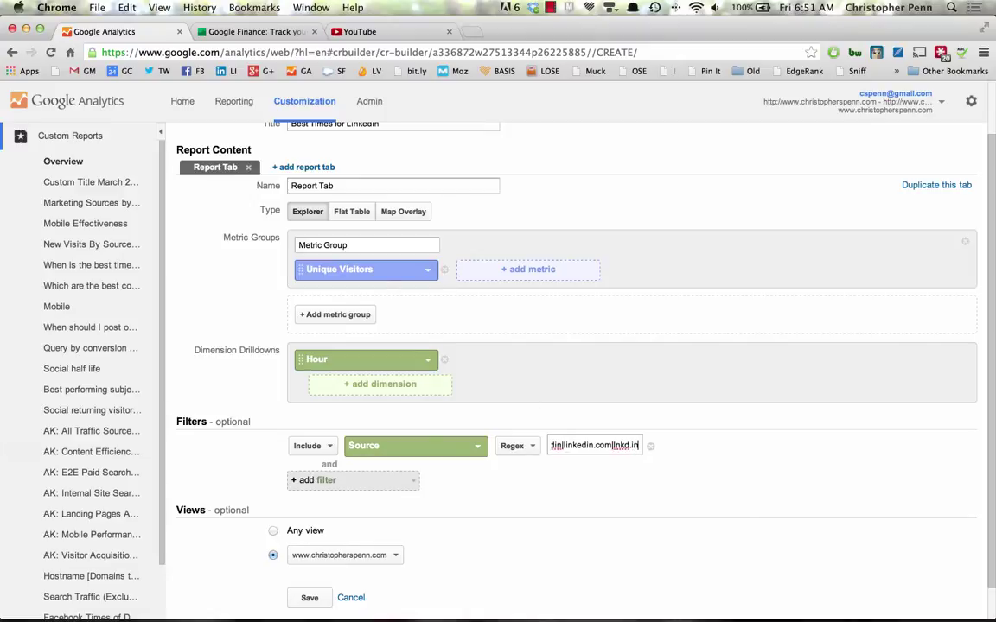
pyautogui.scroll(-1, 516, 522)
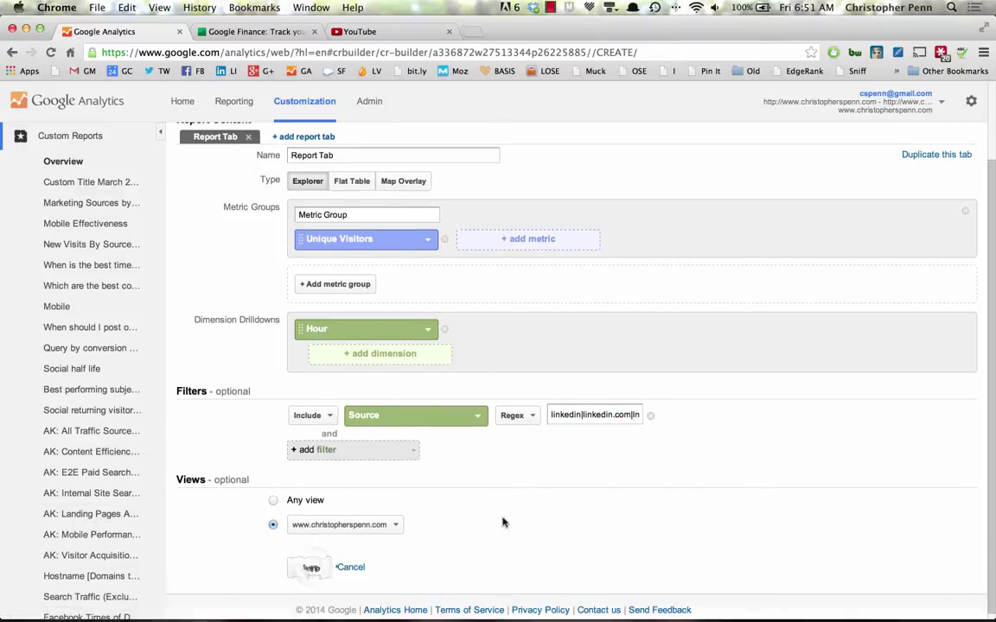
# - Save the report and switch the hourly table to percentage-bar Performance view
pyautogui.click(319, 568)
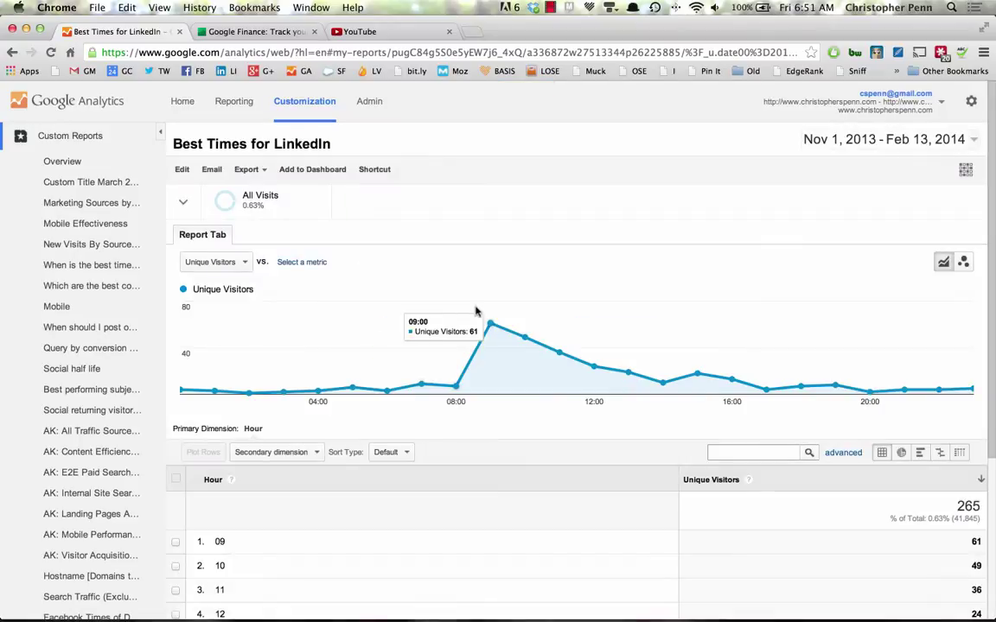
pyautogui.scroll(-1, 677, 392)
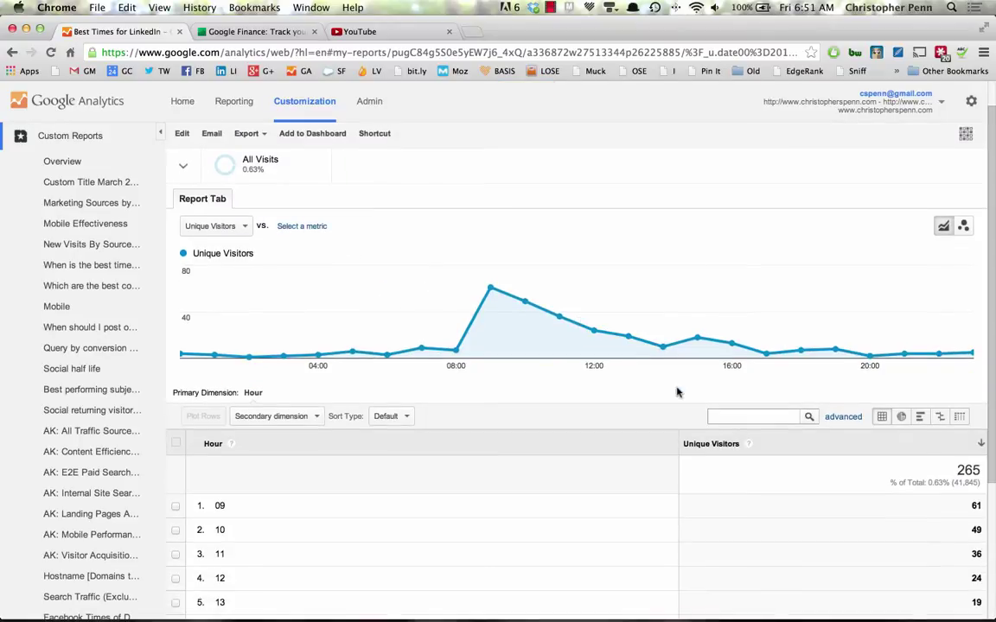
pyautogui.click(920, 416)
# - Show 25 rows in the hourly Unique Visitors table
pyautogui.scroll(-2, 694, 394)
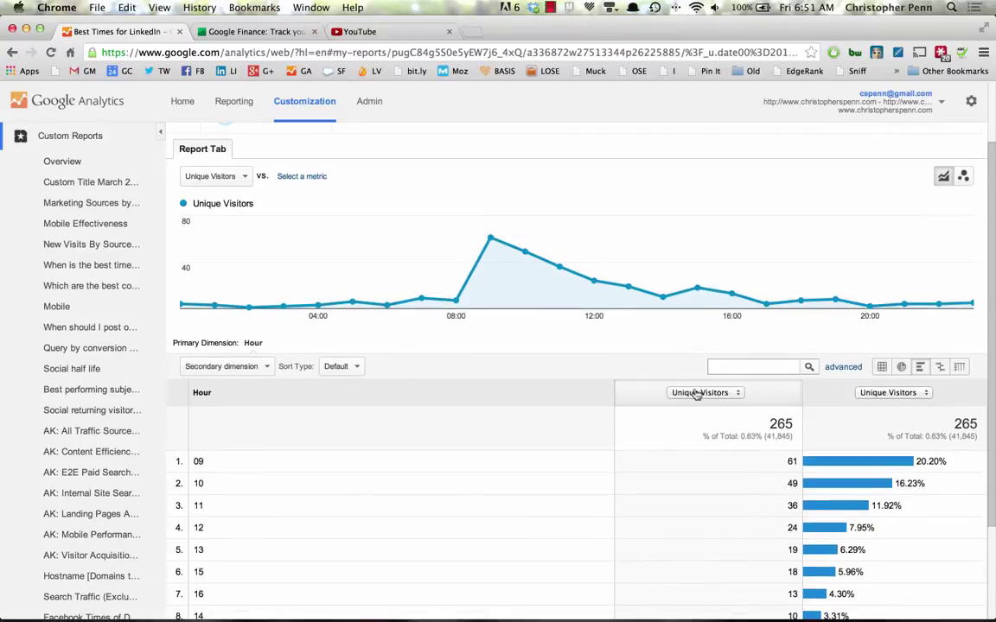
pyautogui.scroll(-1, 571, 393)
pyautogui.scroll(-3, 345, 349)
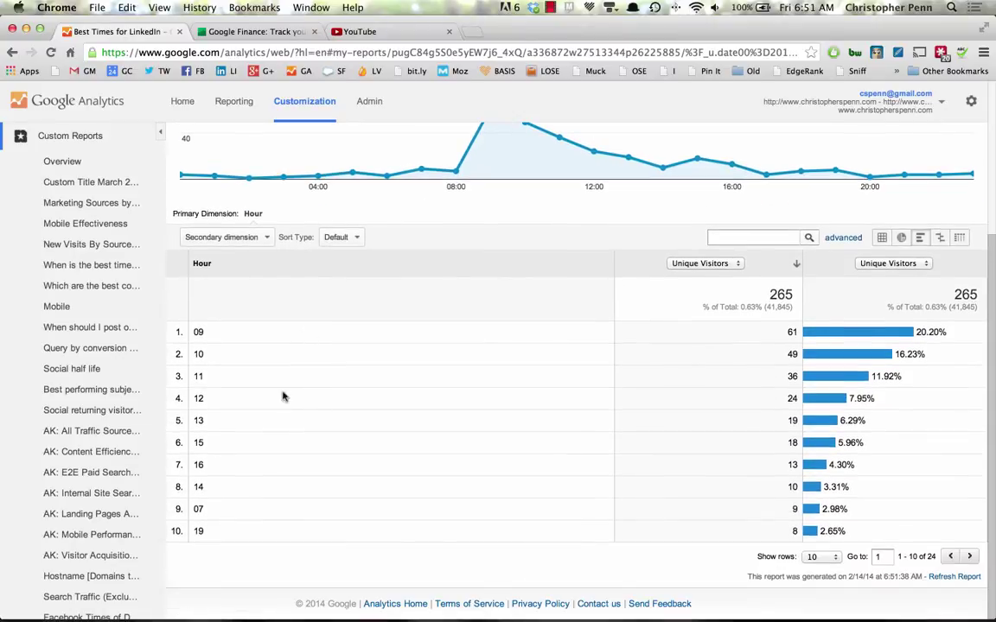
pyautogui.click(821, 556)
pyautogui.click(820, 574)
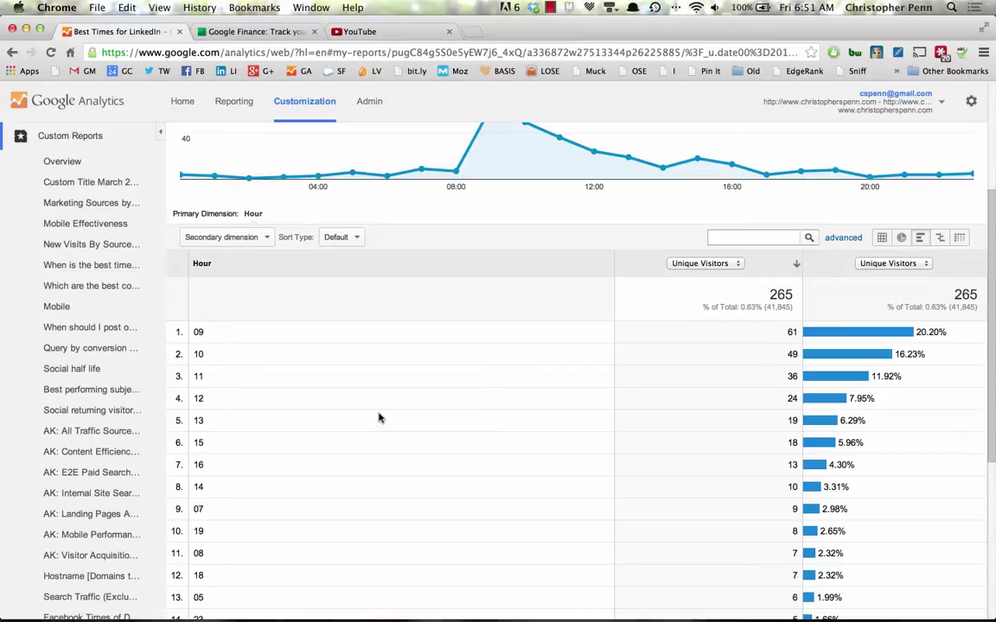
pyautogui.scroll(2, 380, 414)
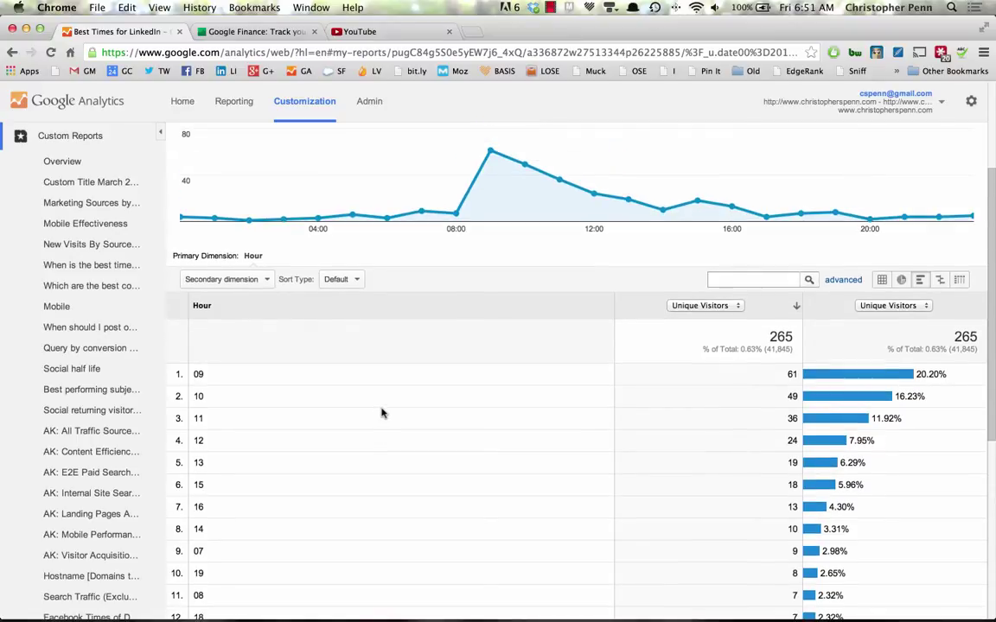
pyautogui.scroll(1, 381, 414)
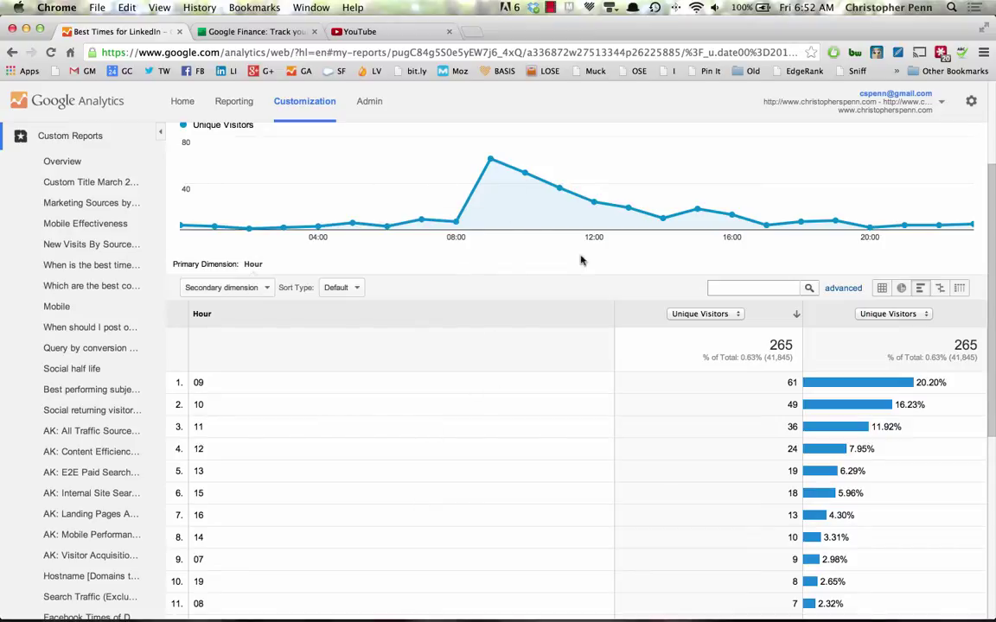
pyautogui.moveTo(474, 162)
pyautogui.moveTo(352, 226)
pyautogui.moveTo(318, 230)
pyautogui.scroll(-2, 472, 484)
pyautogui.scroll(-5, 472, 484)
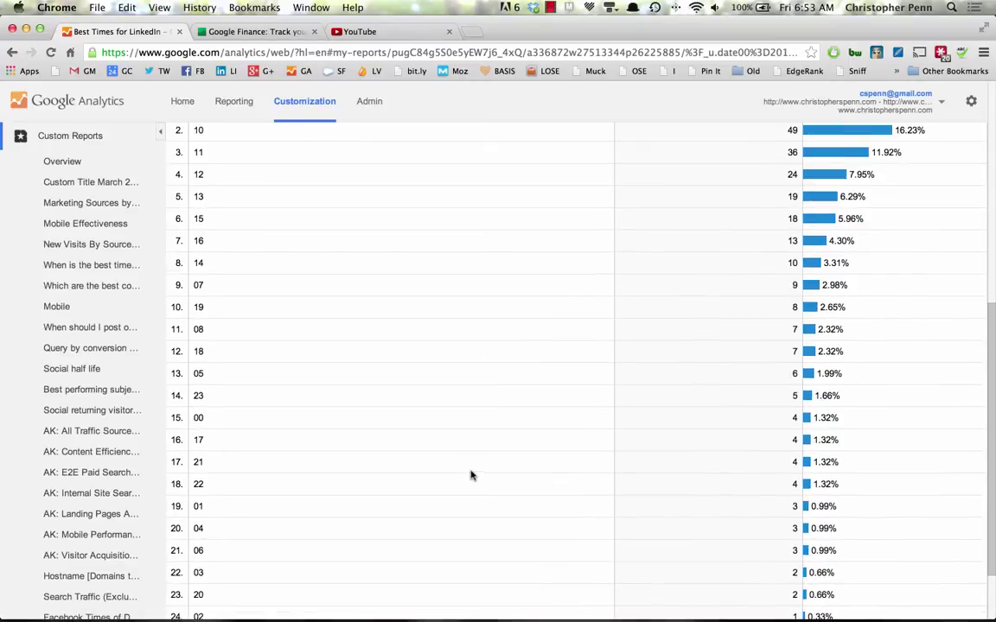
pyautogui.scroll(10, 466, 460)
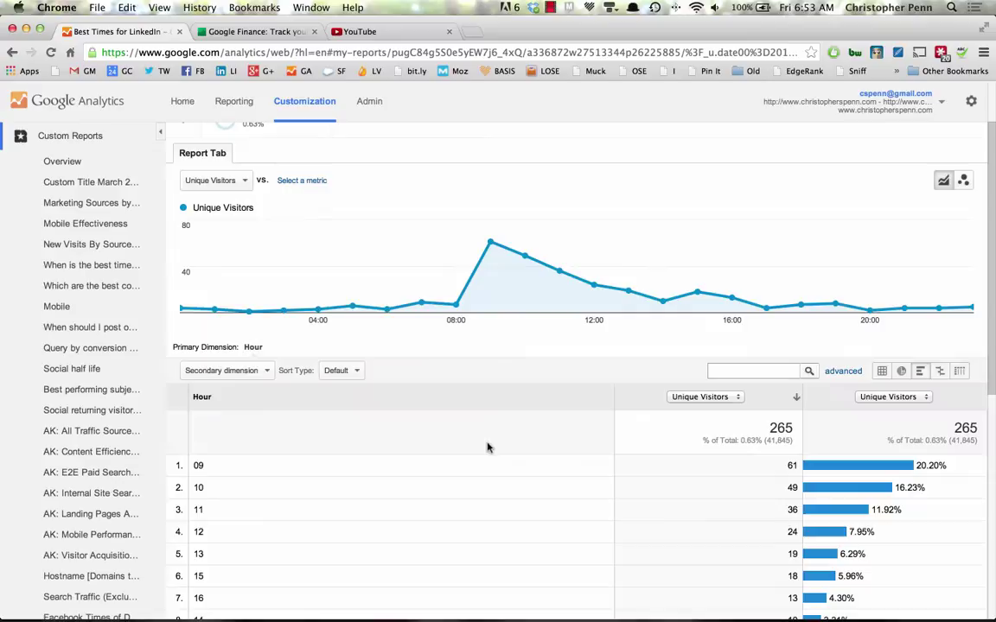
pyautogui.click(939, 372)
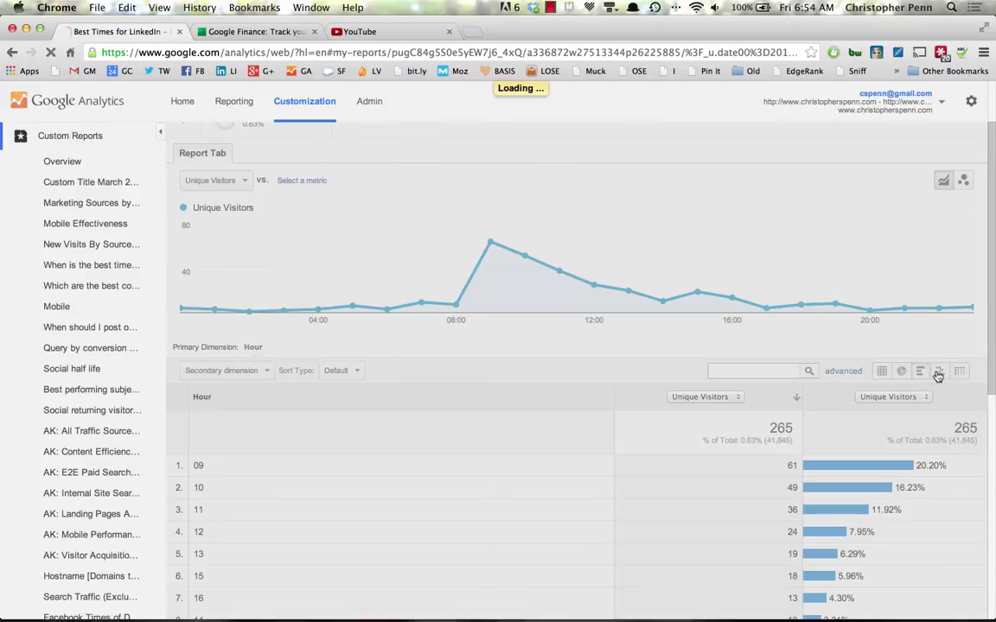
pyautogui.scroll(-2, 908, 356)
pyautogui.scroll(-8, 908, 357)
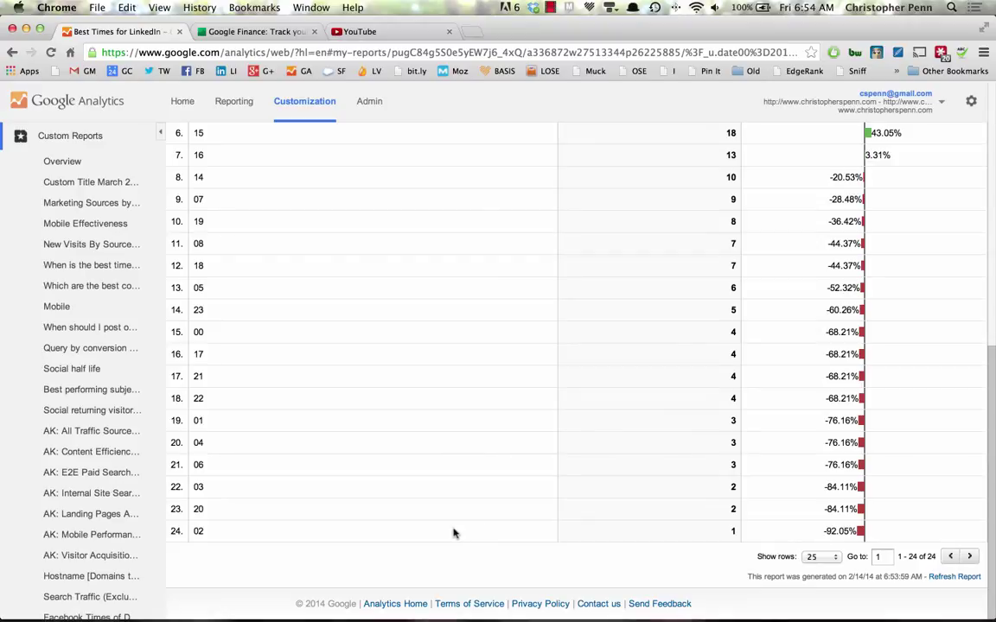
pyautogui.scroll(11, 648, 530)
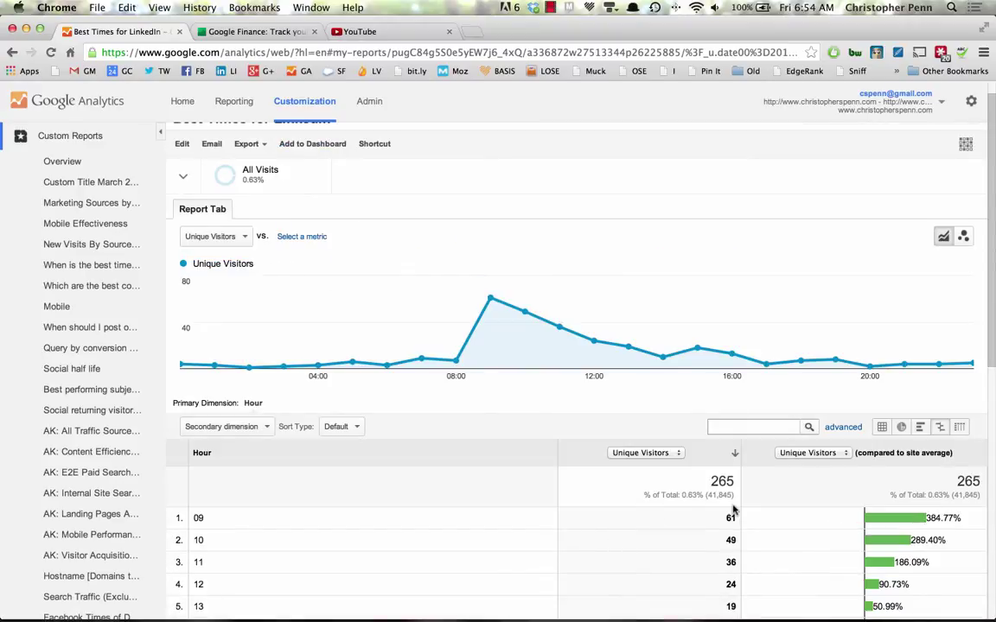
pyautogui.scroll(-6, 732, 511)
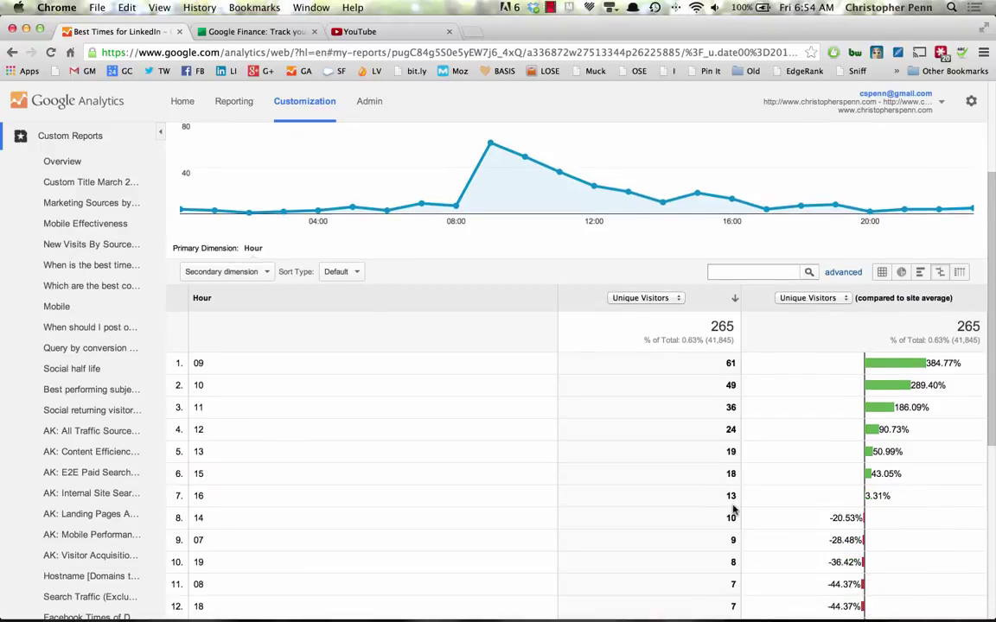
pyautogui.scroll(-2, 722, 433)
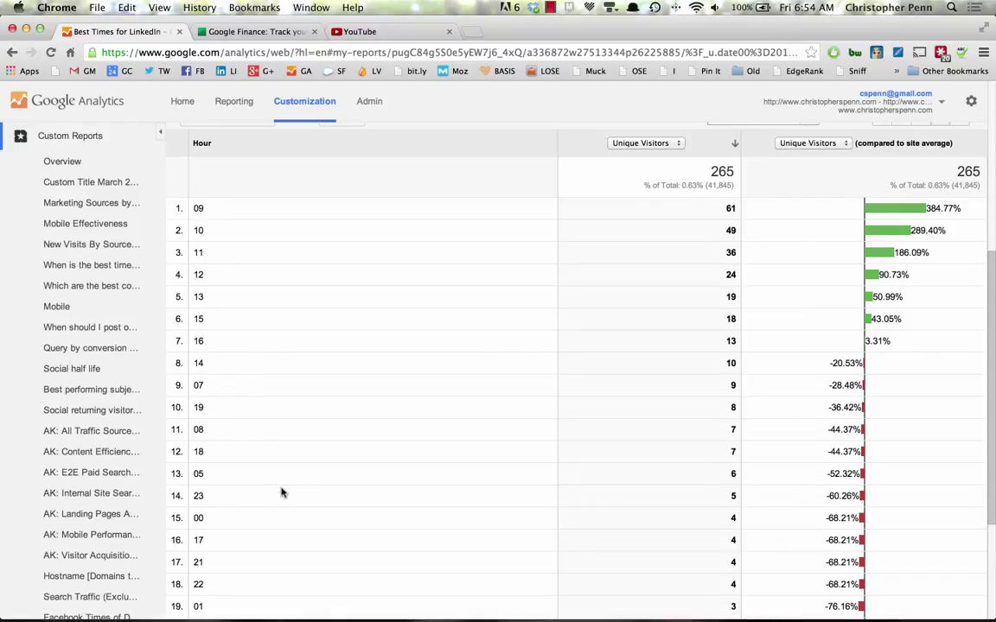
pyautogui.scroll(3, 282, 491)
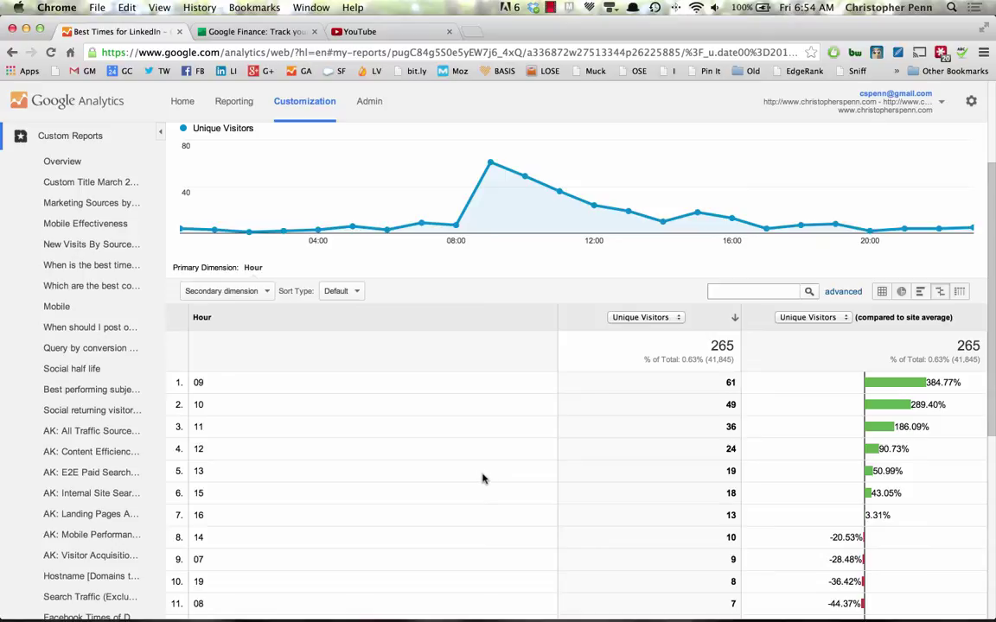
pyautogui.scroll(3, 483, 478)
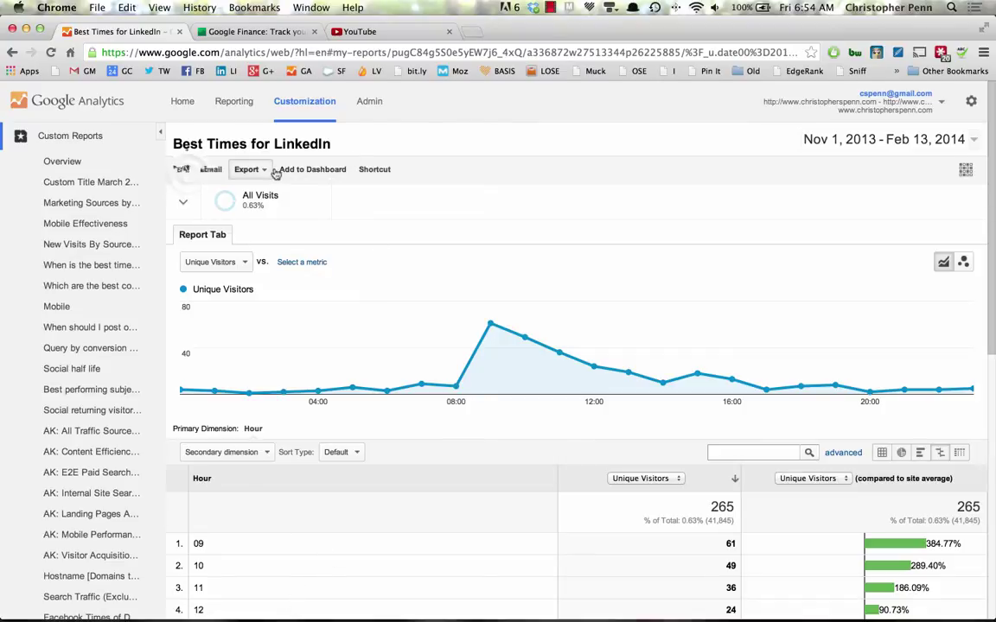
# - Replace the Hour dimension with Day of Week Name and save the report
pyautogui.click(188, 172)
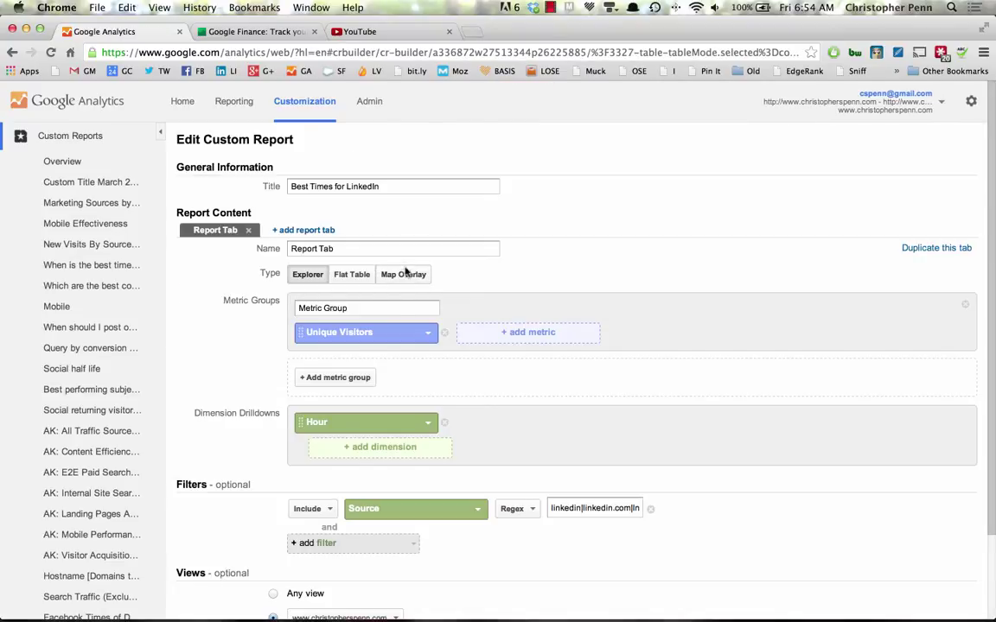
pyautogui.click(395, 426)
pyautogui.write('Day')
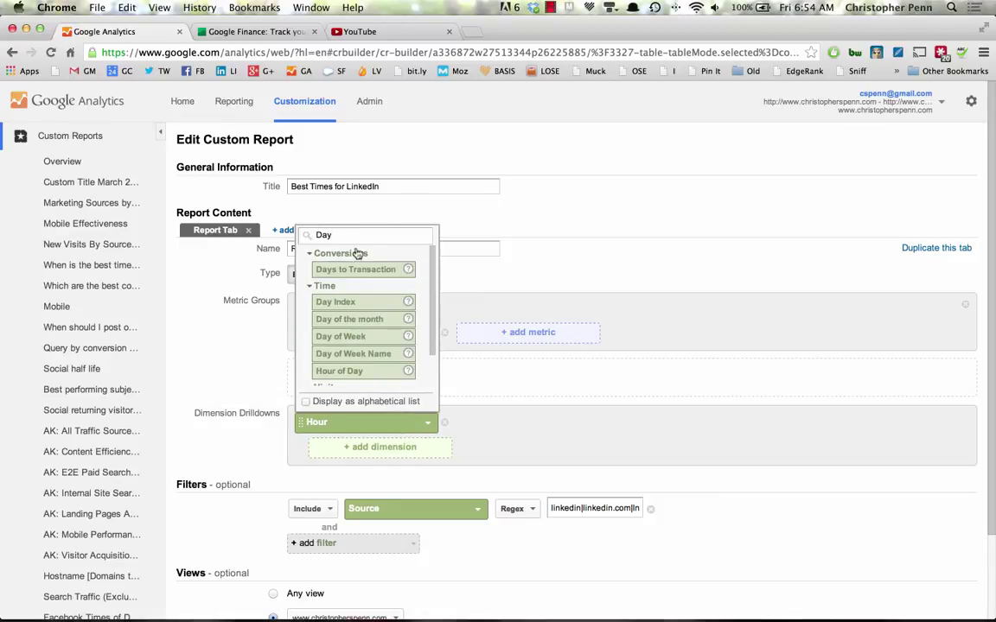
pyautogui.click(351, 353)
pyautogui.scroll(-3, 425, 363)
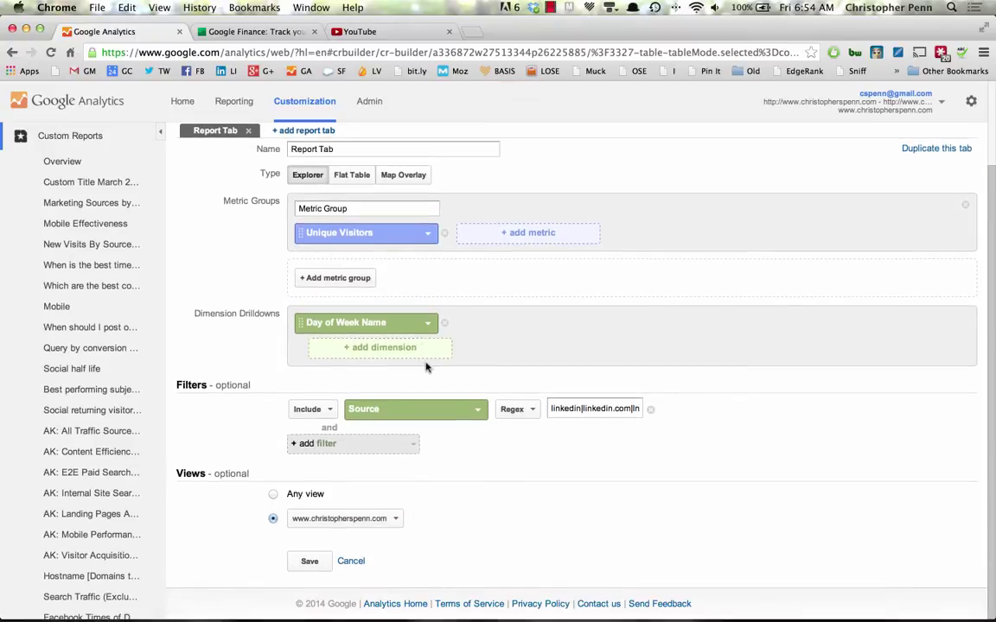
pyautogui.click(309, 561)
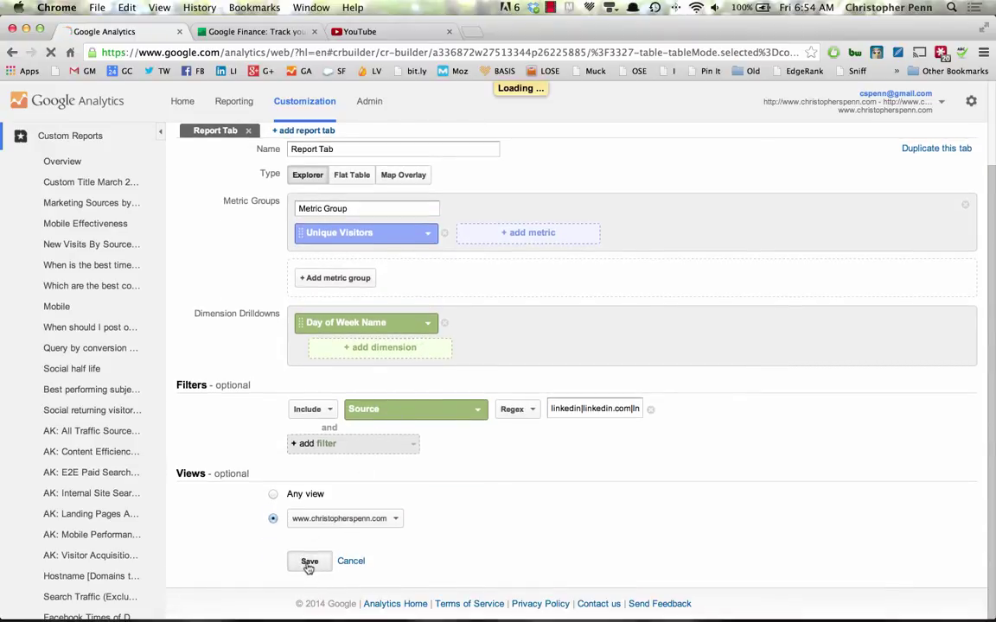
# - Show the day-of-week table as Performance percentage bars with 25 rows
pyautogui.scroll(-7, 322, 314)
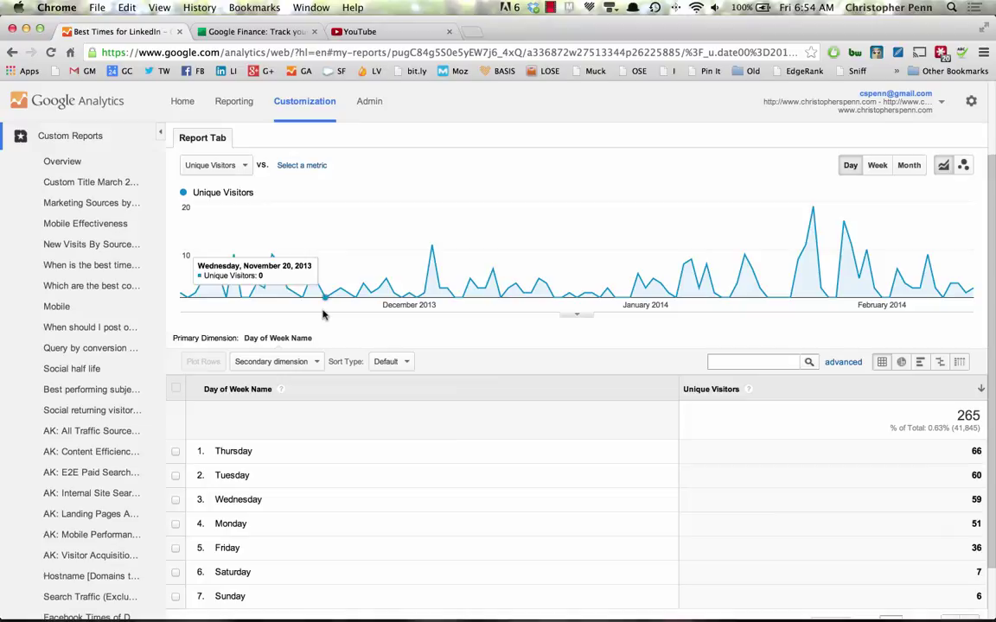
pyautogui.click(919, 295)
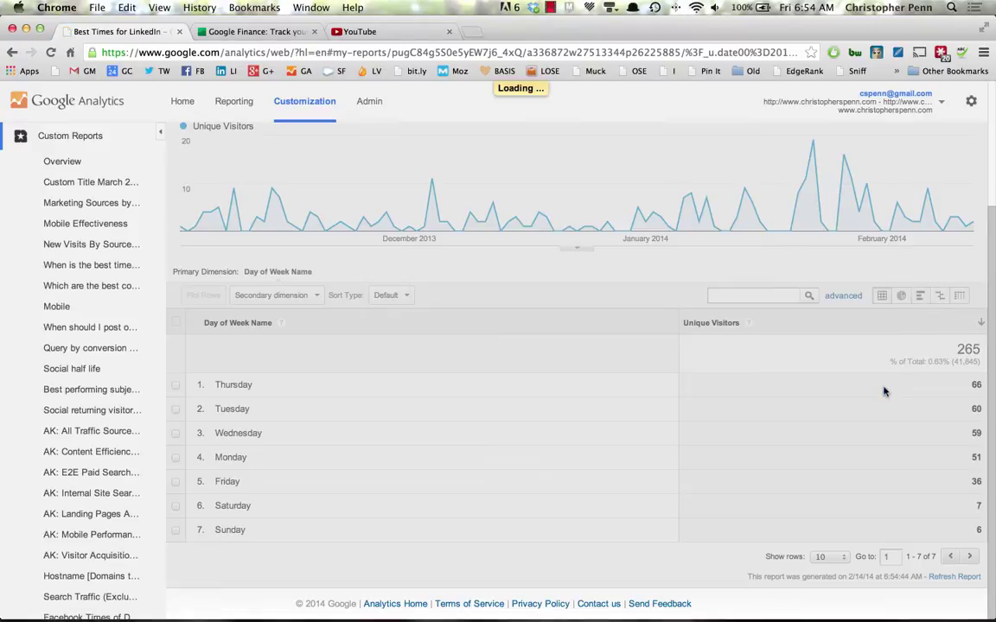
pyautogui.click(824, 557)
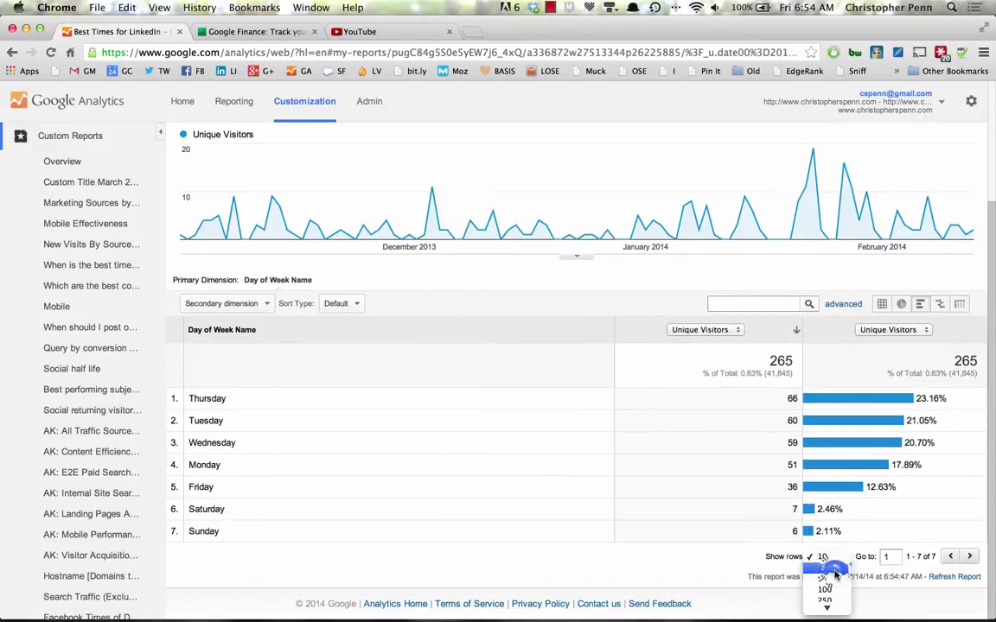
pyautogui.click(835, 575)
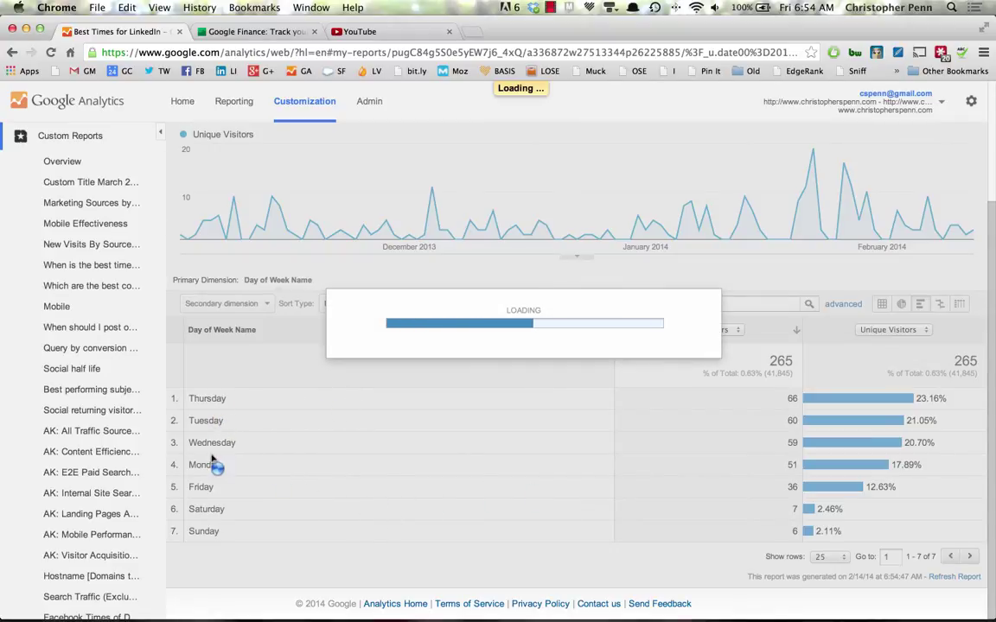
pyautogui.scroll(-1, 217, 476)
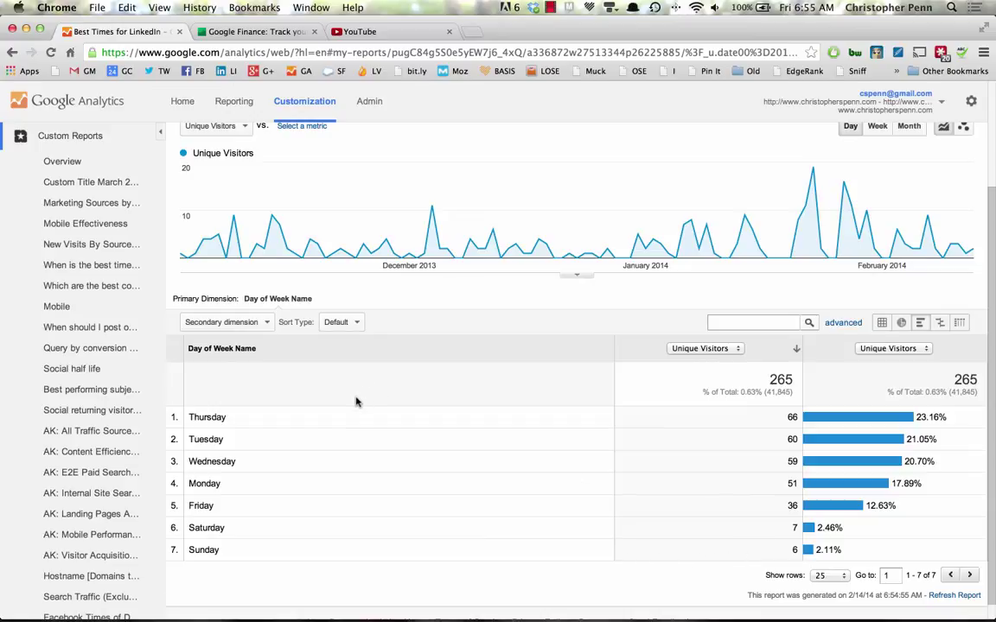
pyautogui.scroll(3, 355, 421)
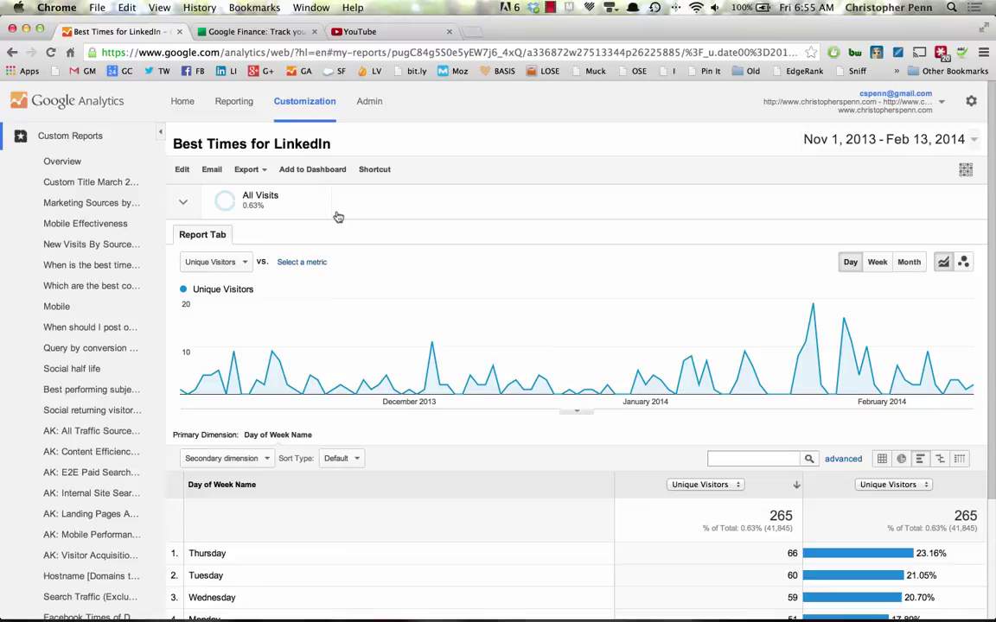
# - Edit the report to add Goal Completions as a second metric, then save
pyautogui.click(177, 168)
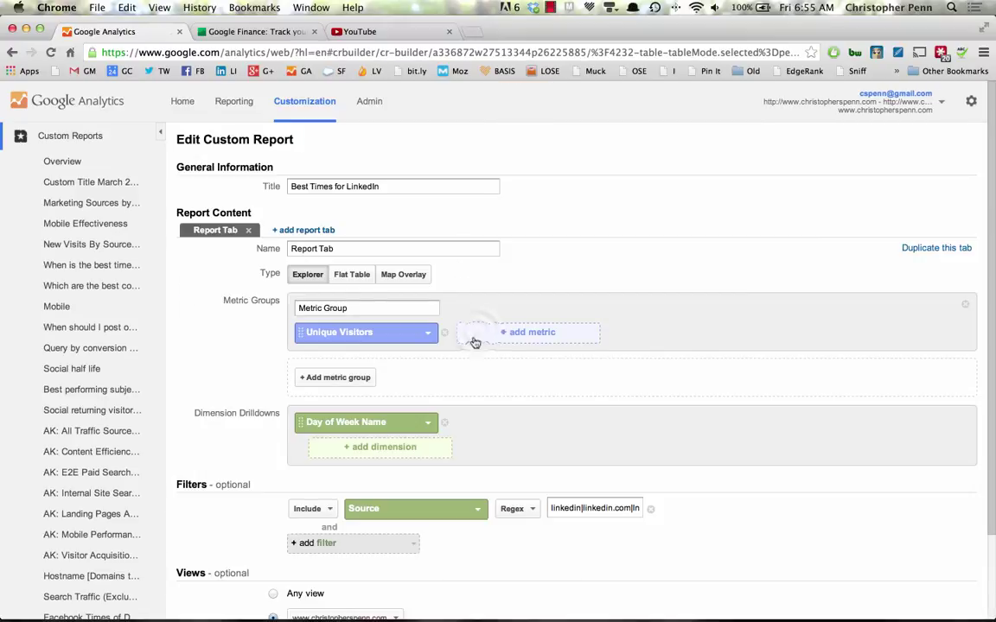
pyautogui.click(475, 339)
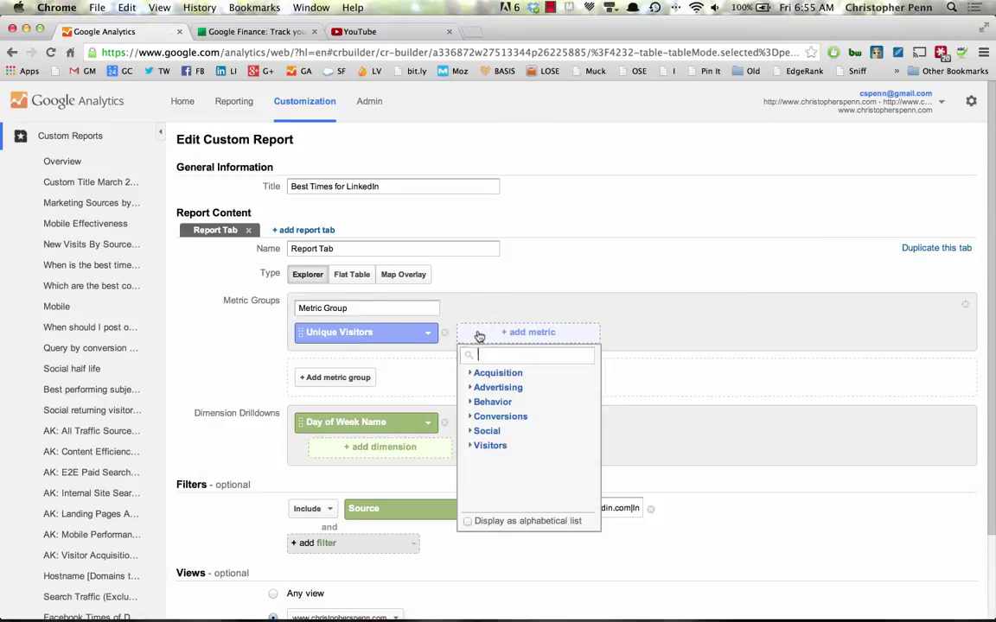
pyautogui.write('goal com')
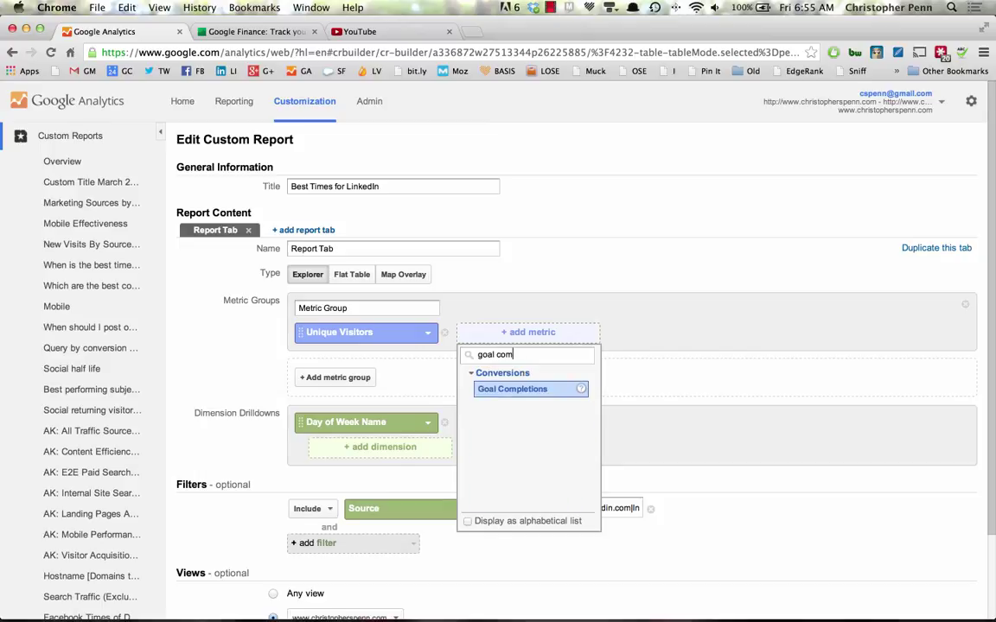
pyautogui.write('pl')
pyautogui.click(508, 388)
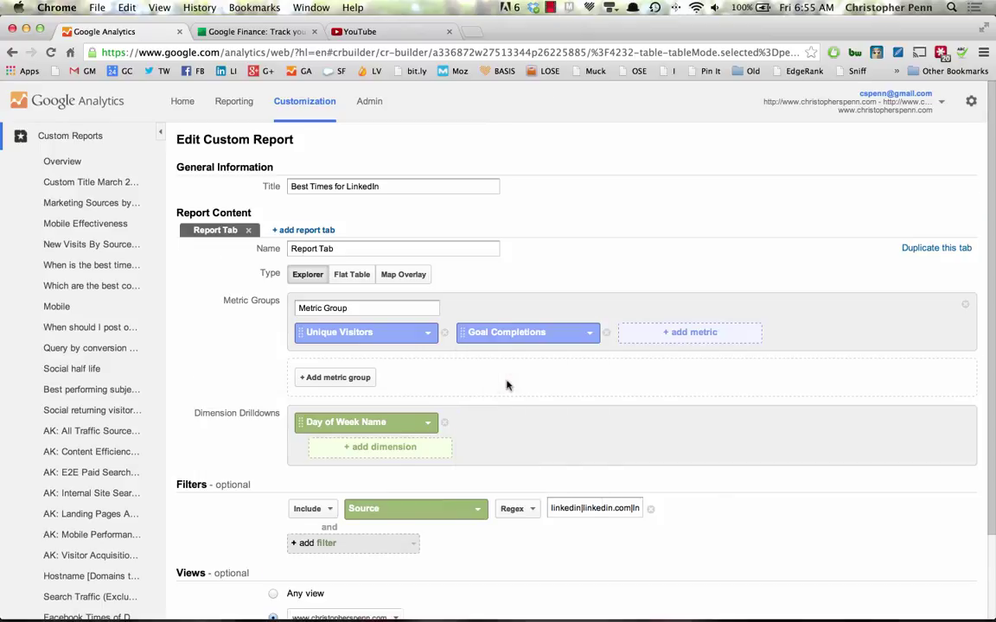
pyautogui.scroll(-3, 307, 529)
pyautogui.click(310, 562)
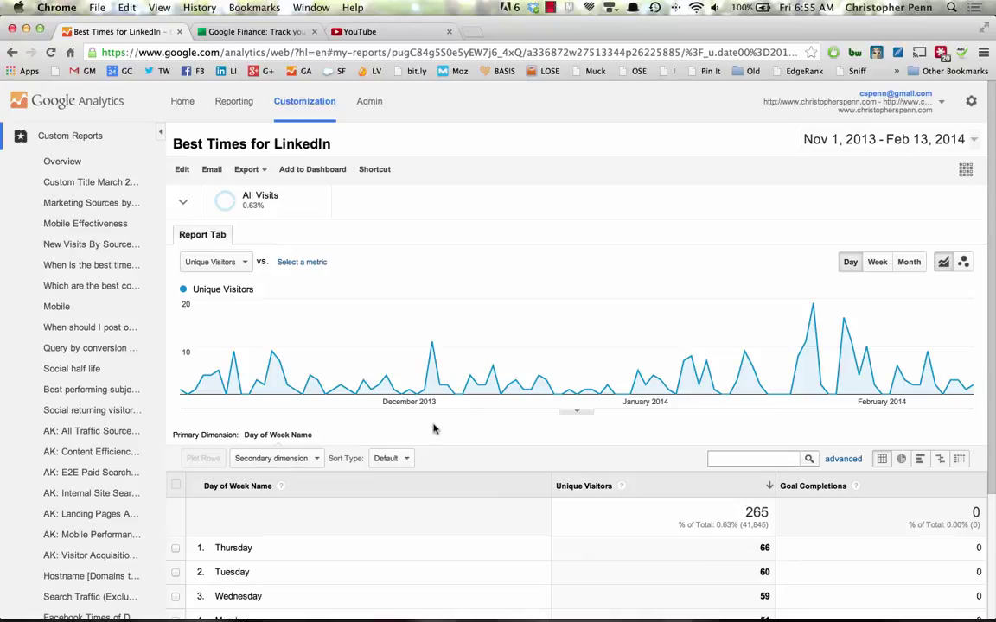
pyautogui.scroll(-3, 436, 427)
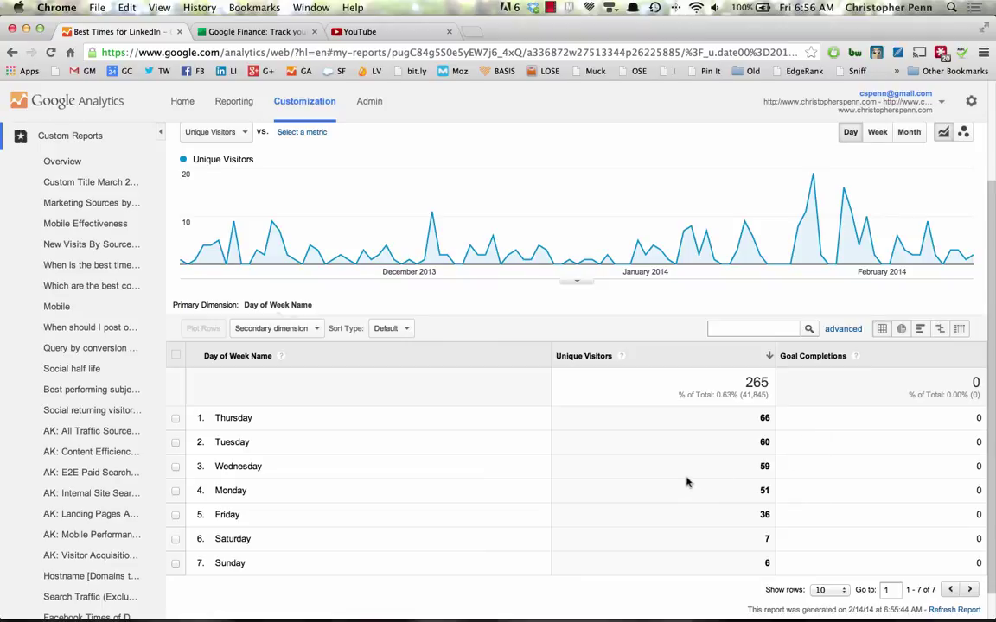
pyautogui.scroll(3, 490, 472)
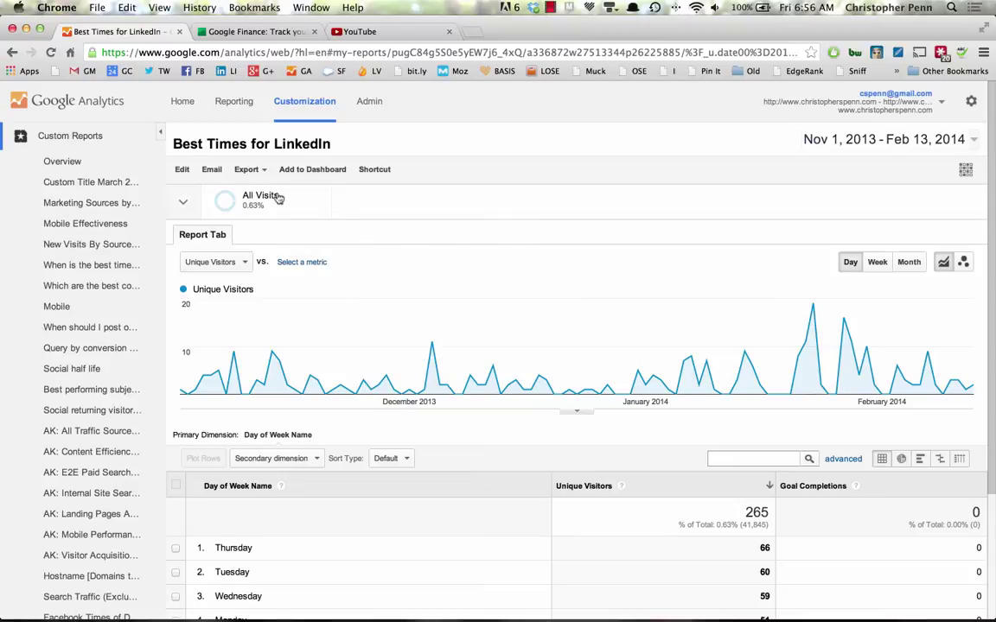
# - Add a second report filter on the Campaign dimension
pyautogui.click(177, 169)
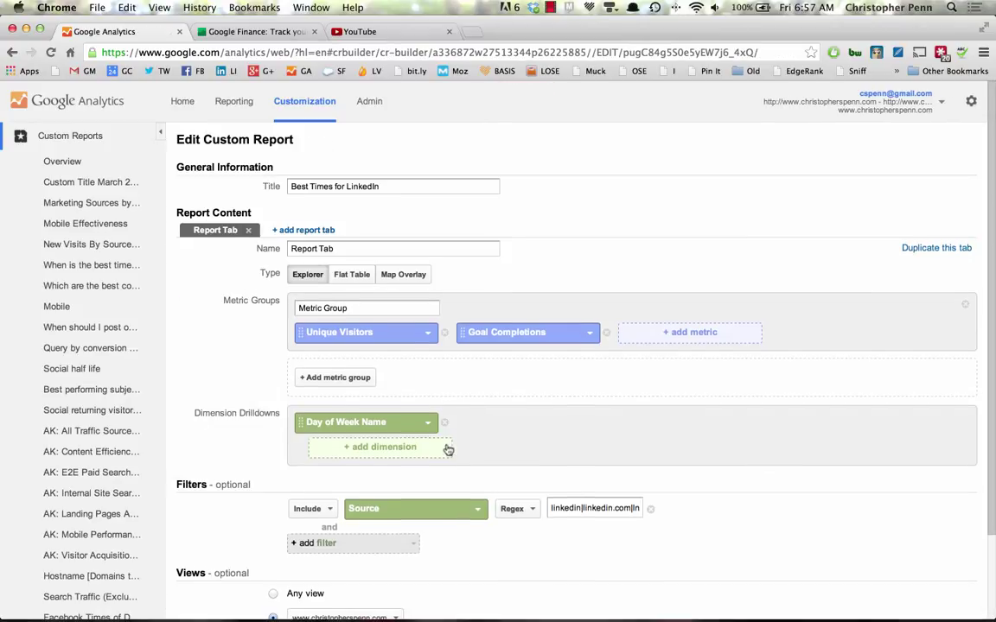
pyautogui.scroll(-4, 432, 449)
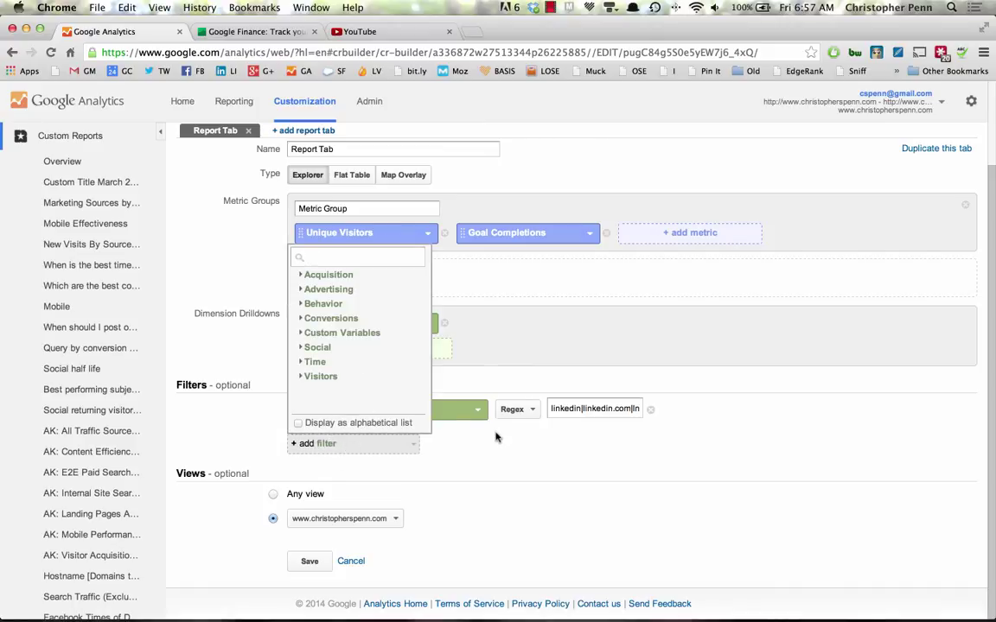
pyautogui.write('cam')
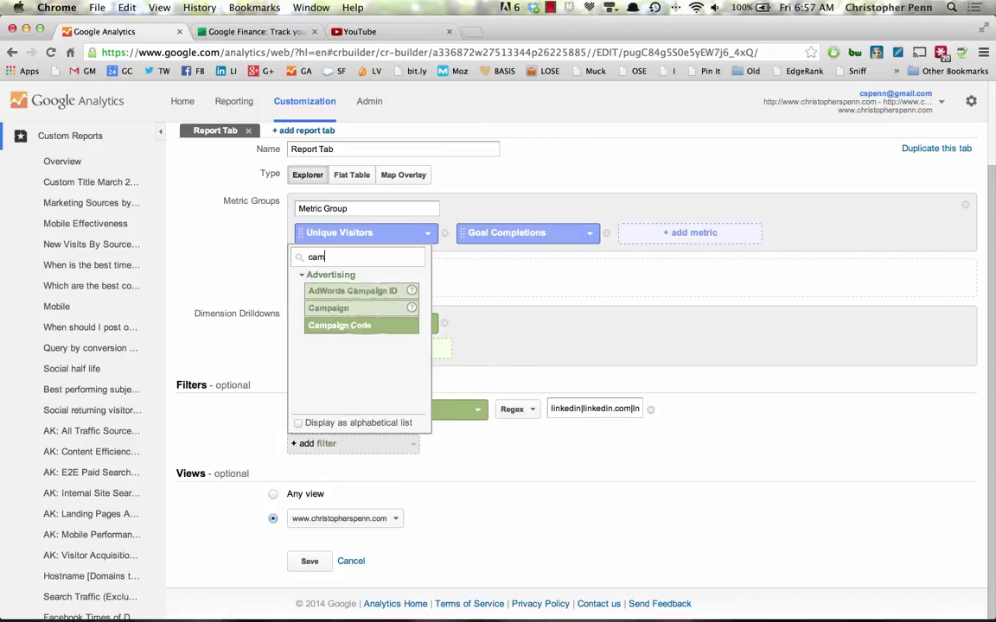
pyautogui.click(389, 309)
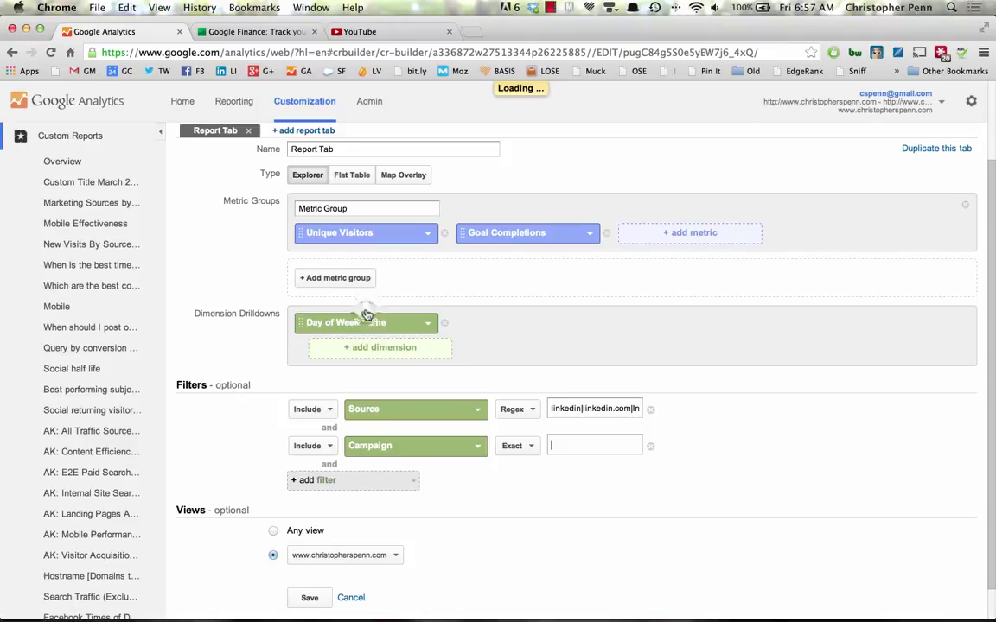
# - Make the Campaign filter exclude values matching the regex cpc
pyautogui.click(316, 446)
pyautogui.click(324, 479)
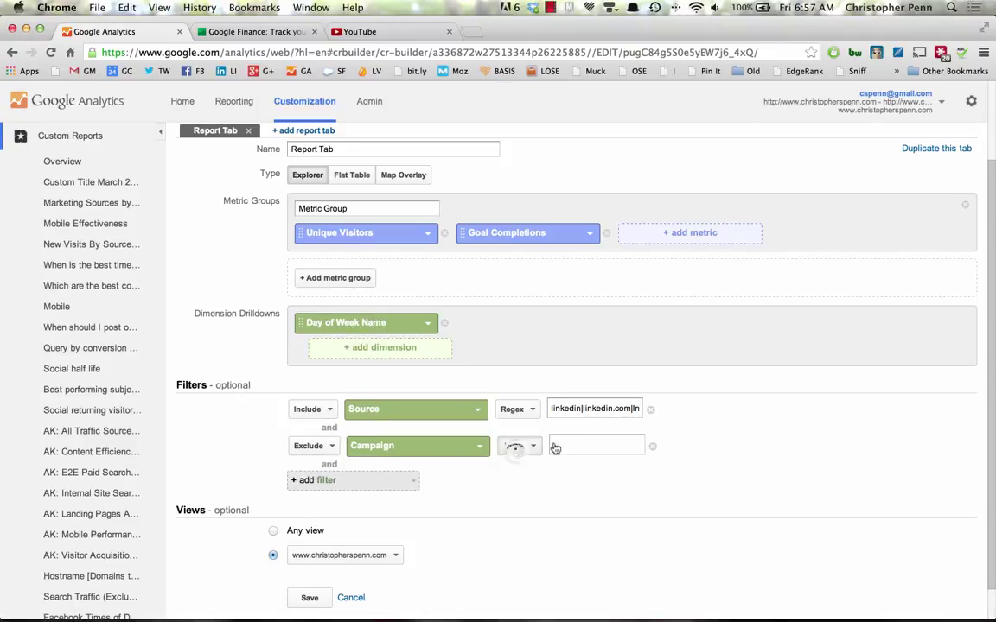
pyautogui.click(517, 446)
pyautogui.click(542, 480)
pyautogui.click(574, 444)
pyautogui.write('cpc')
pyautogui.scroll(-2, 709, 484)
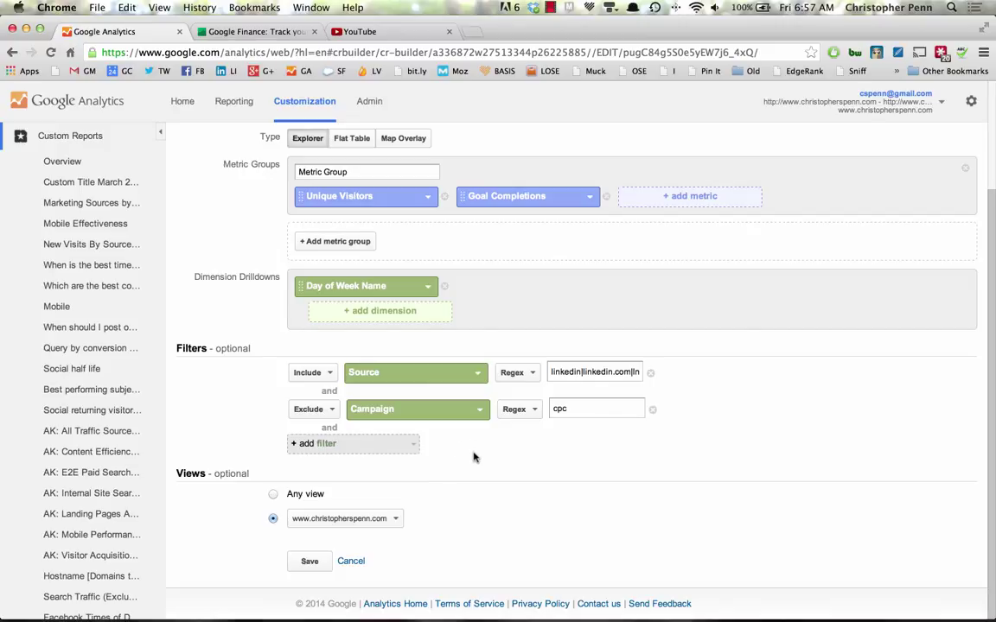
pyautogui.scroll(3, 500, 451)
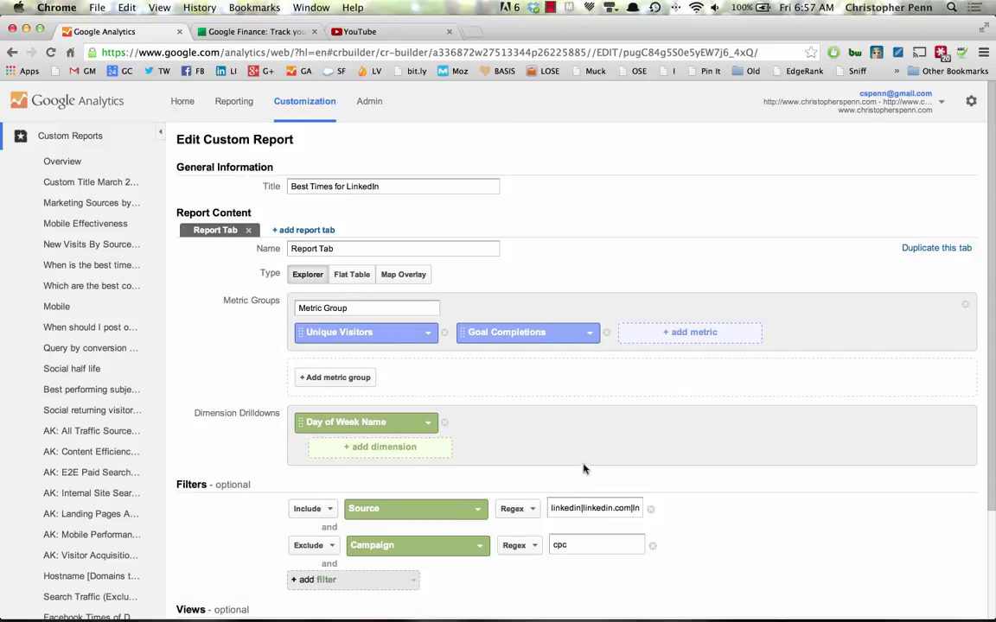